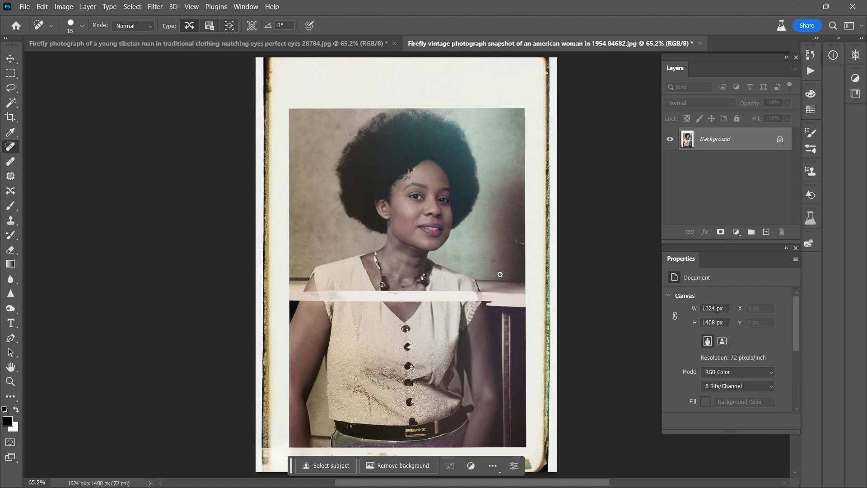
Step: Crop the woman's portrait to about 768 x 1114 px, trimming away the white border and worn film edges on all sides
scroll(402, 173, "up", 2)
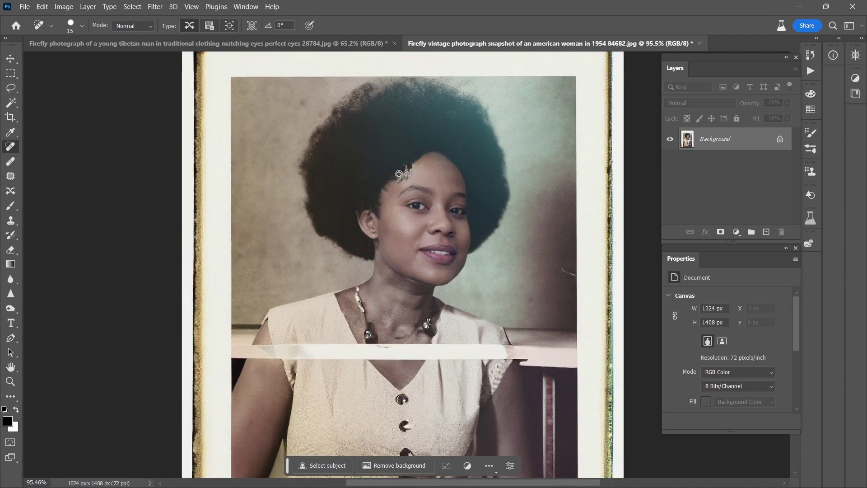
scroll(402, 173, "down", 4)
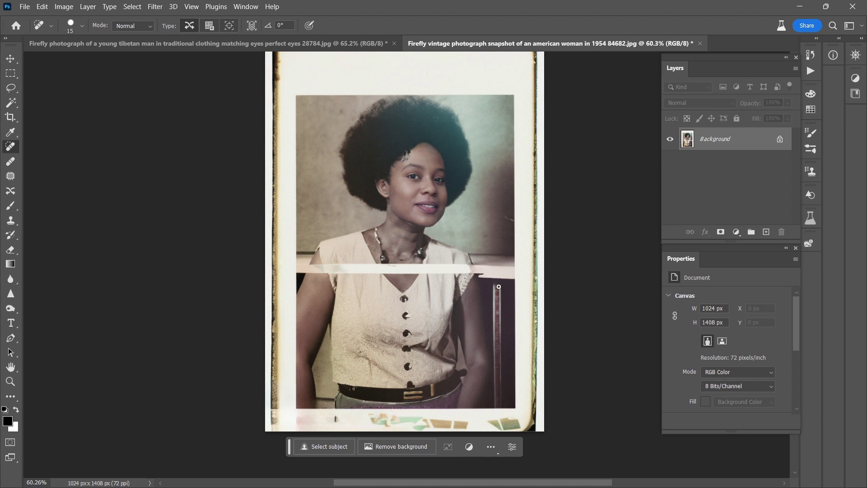
key("c")
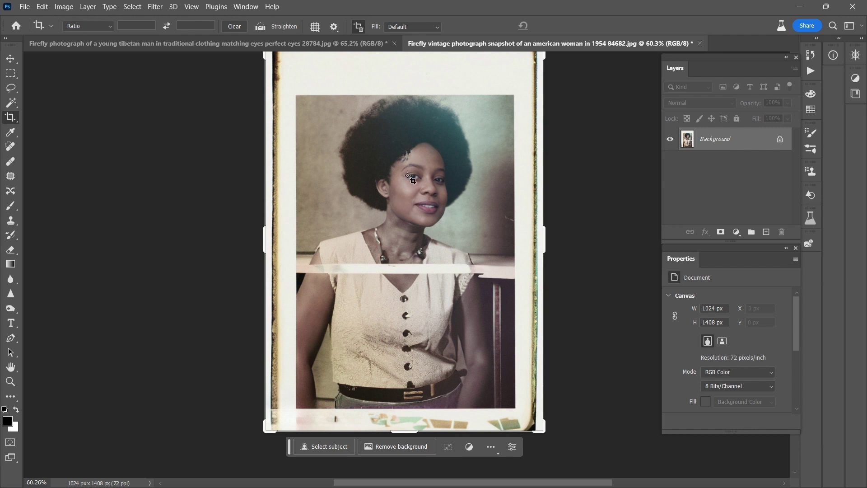
left_click(303, 103)
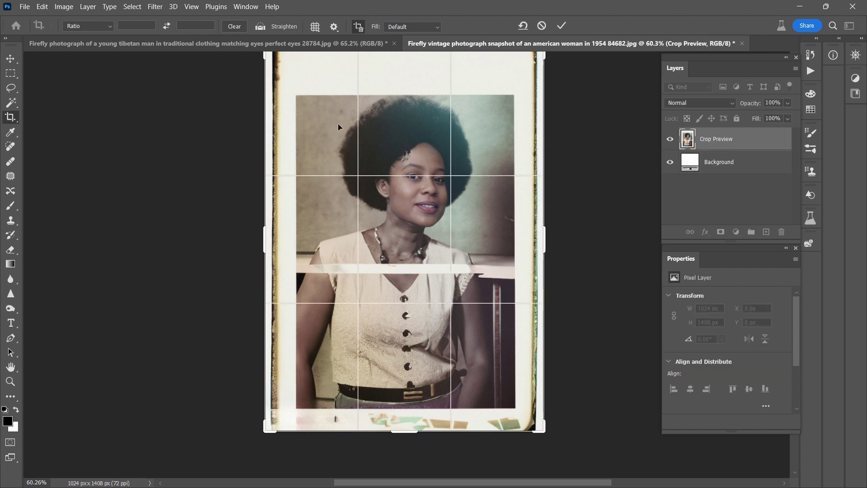
scroll(338, 123, "down", 5)
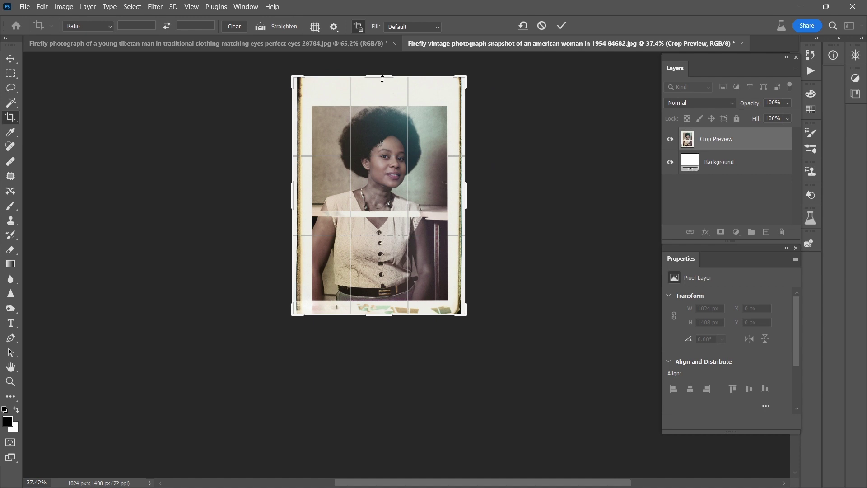
left_click_drag(383, 79, 382, 92)
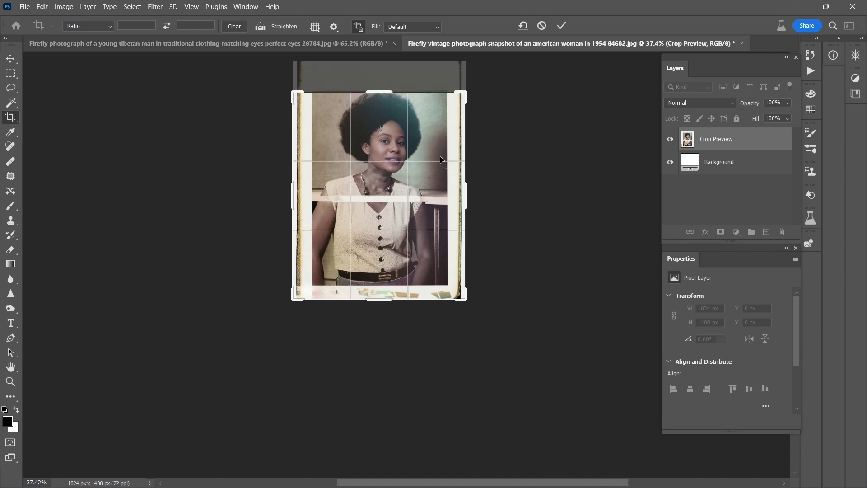
mouse_move(466, 186)
left_mouse_down()
mouse_move(453, 190)
mouse_move(462, 191)
left_mouse_up()
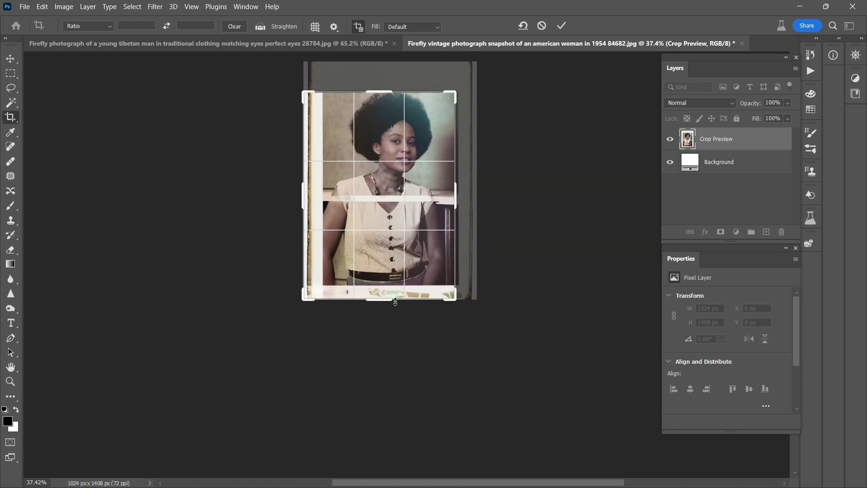
left_click_drag(396, 302, 395, 292)
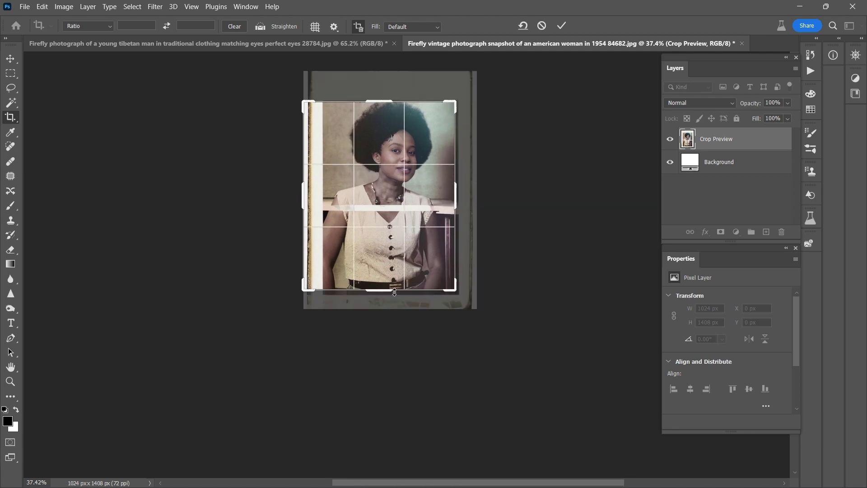
left_click_drag(306, 201, 314, 201)
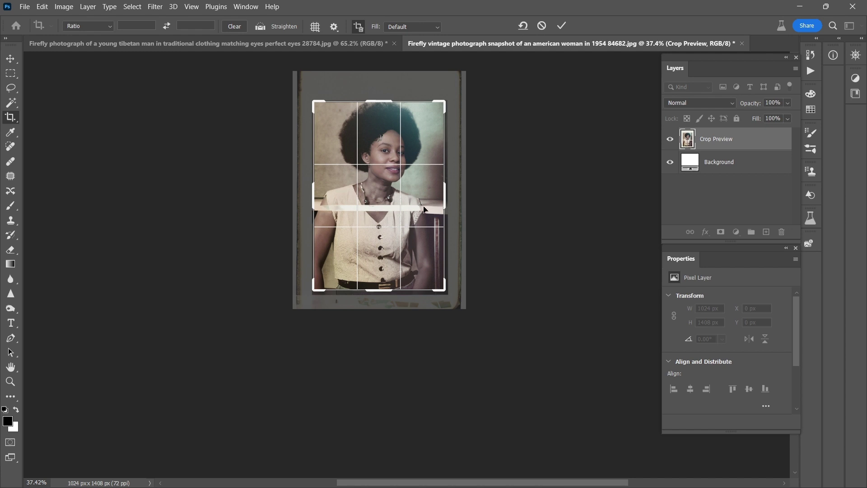
left_click(562, 27)
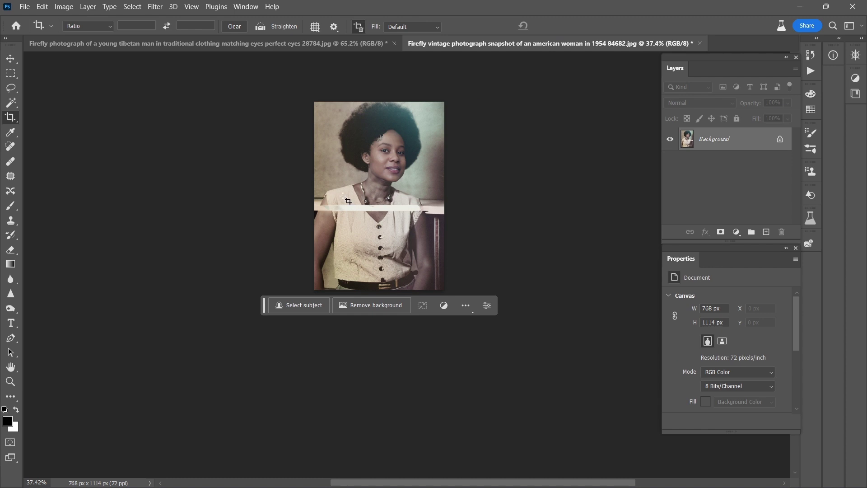
scroll(344, 199, "up", 5)
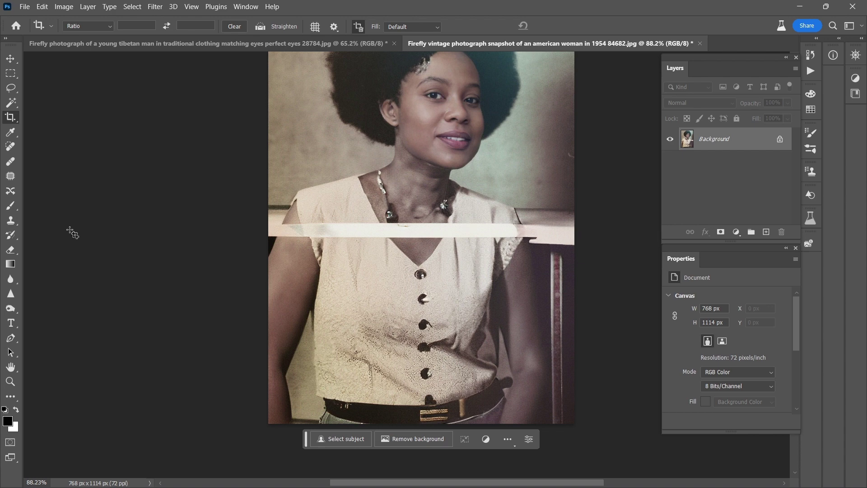
left_click(10, 73)
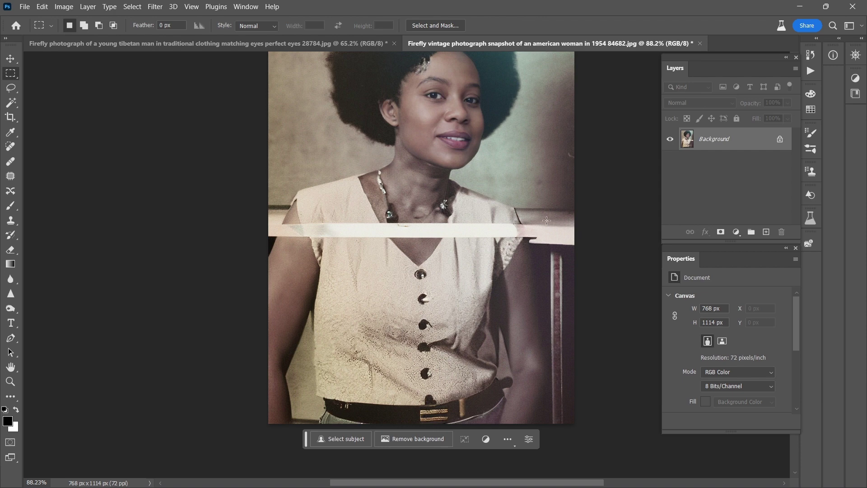
left_click_drag(593, 211, 253, 256)
left_click(253, 257)
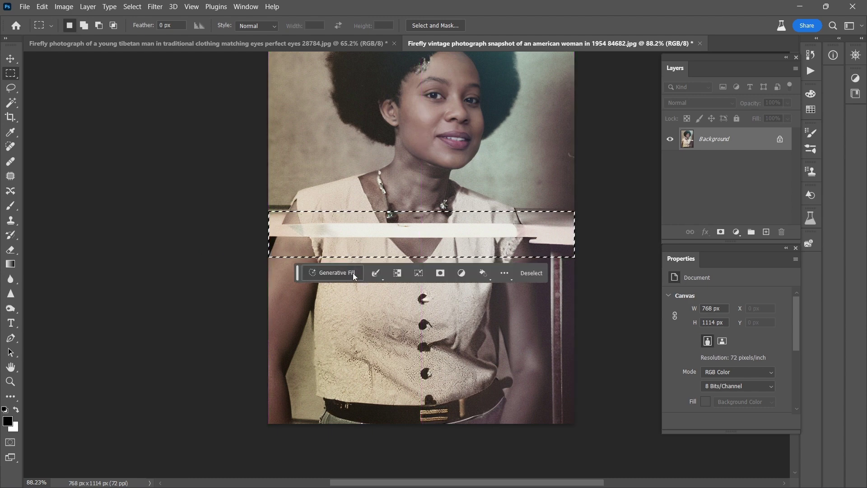
left_click(353, 273)
left_click(469, 276)
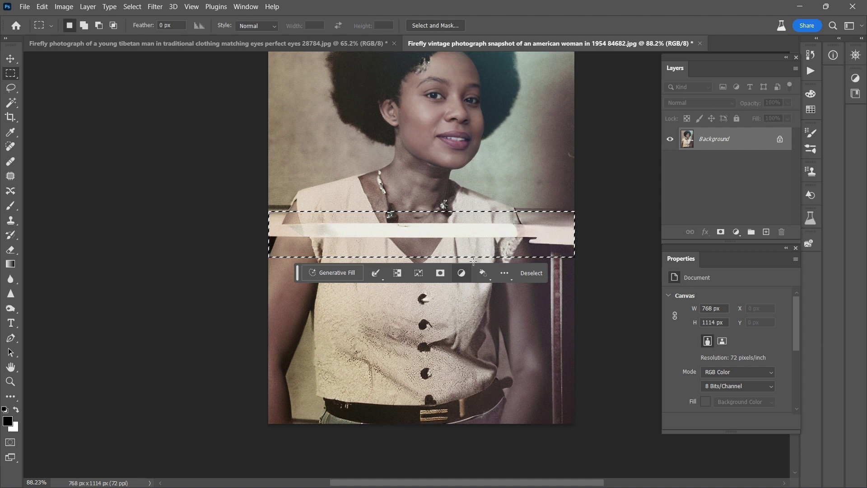
scroll(473, 261, "up", 2)
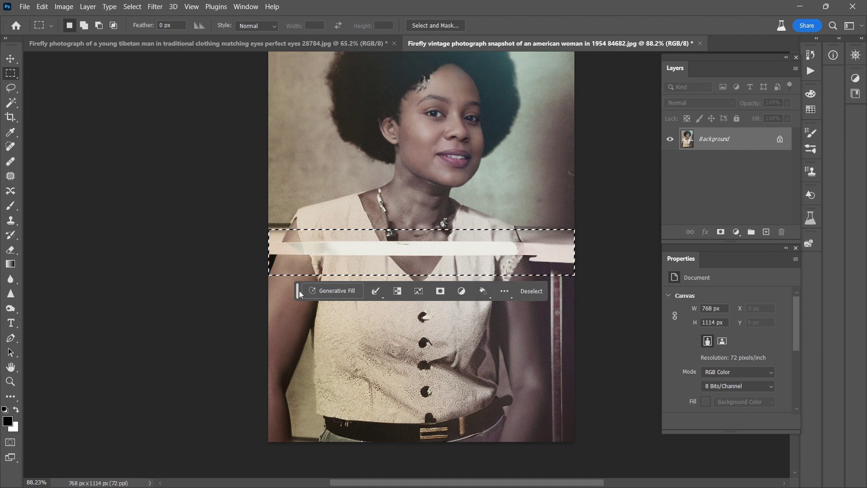
left_click_drag(300, 293, 302, 337)
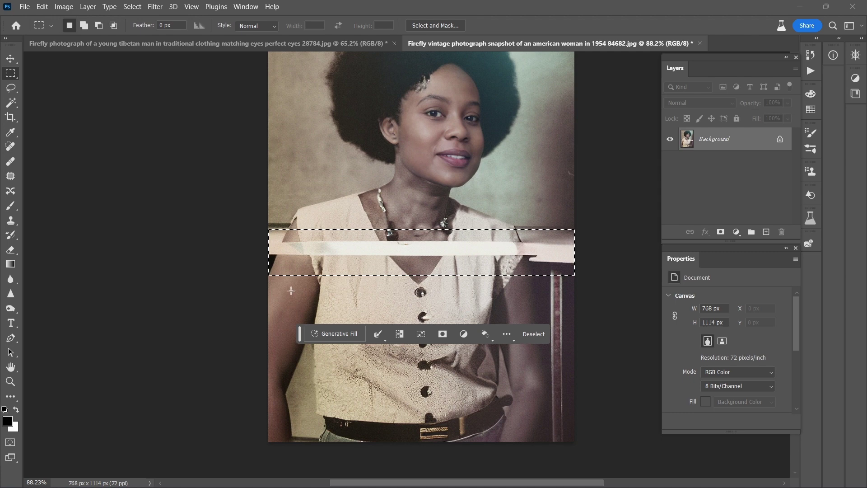
left_click(291, 290)
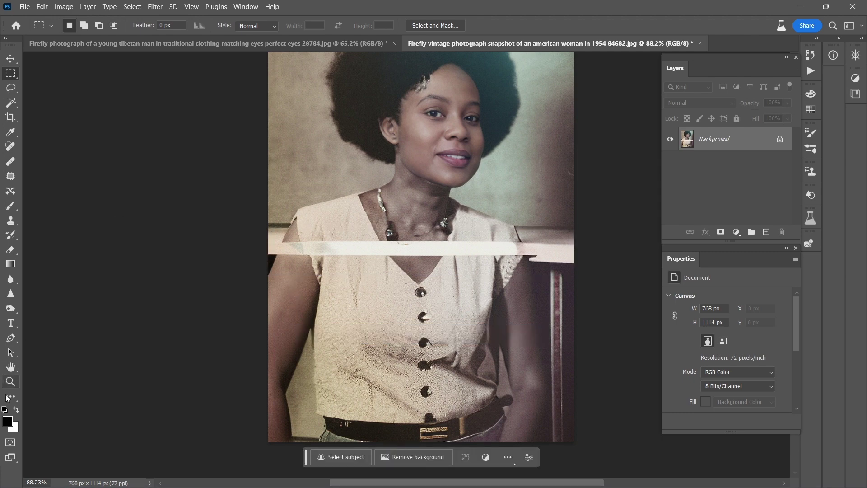
Step: Paint out the white horizontal tear across the woman's chest and shoulders using the Remove Tool at size 70
left_click(8, 398)
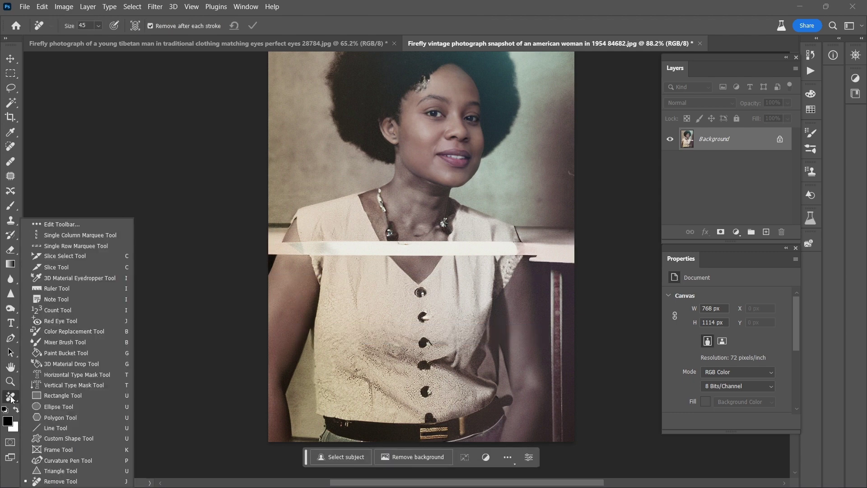
left_click(81, 481)
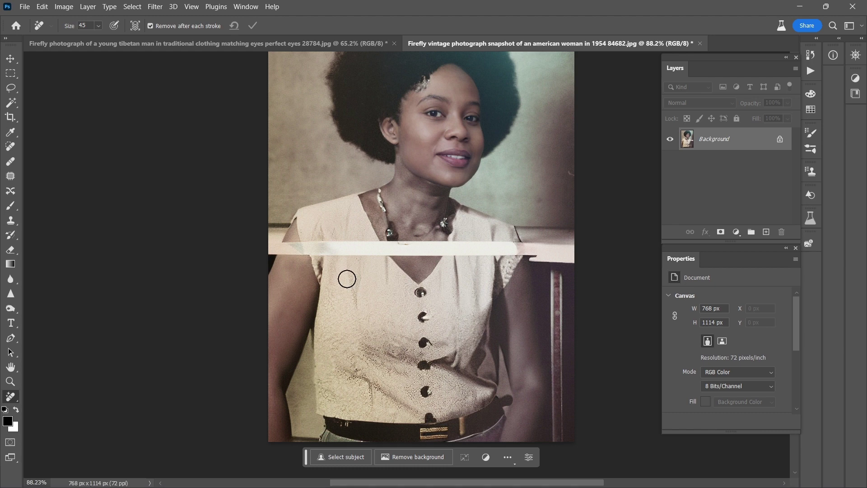
scroll(329, 256, "up", 4)
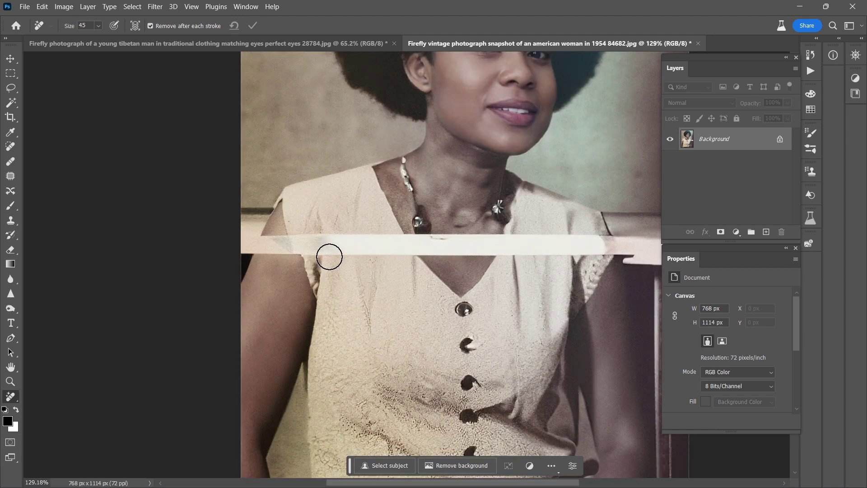
key("bracketright")
key("bracketright")
key("bracketright")
scroll(321, 252, "down", 1)
scroll(320, 252, "down", 1)
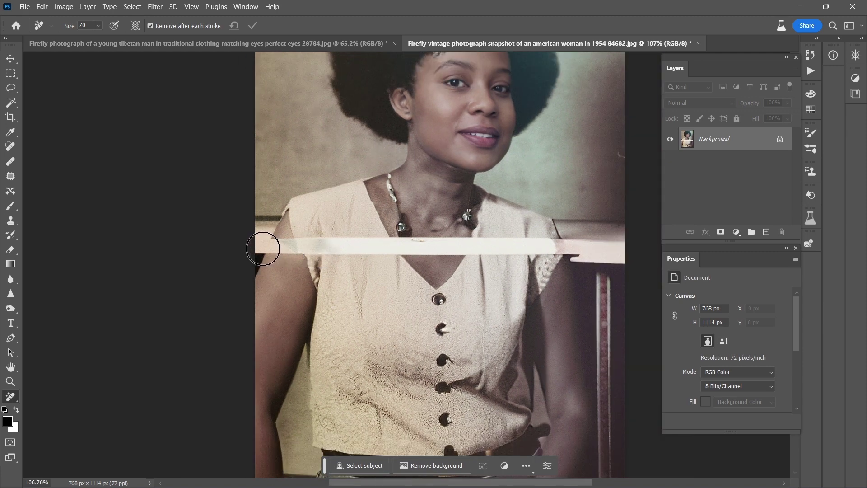
mouse_move(262, 249)
left_mouse_down()
mouse_move(558, 245)
mouse_move(633, 254)
left_mouse_up()
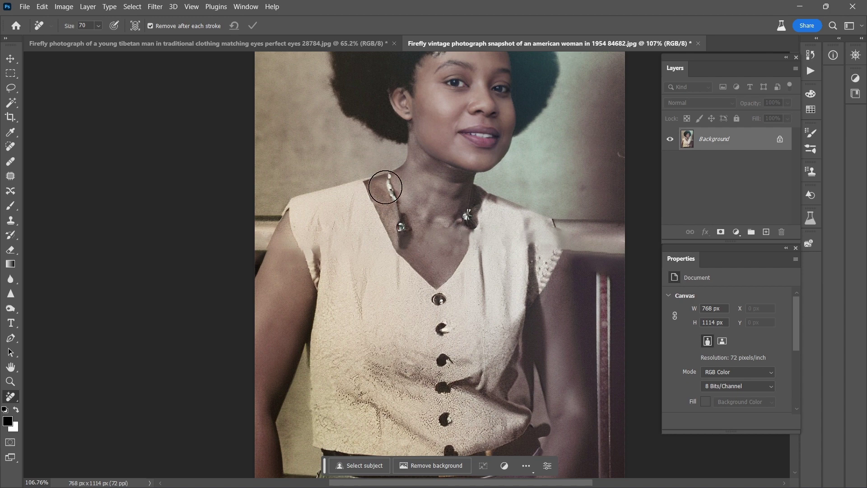
Step: Remove both visible parts of the necklace from the woman's neck using the Remove Tool at size 50
key("bracketleft")
key("bracketleft")
left_click_drag(388, 177, 404, 232)
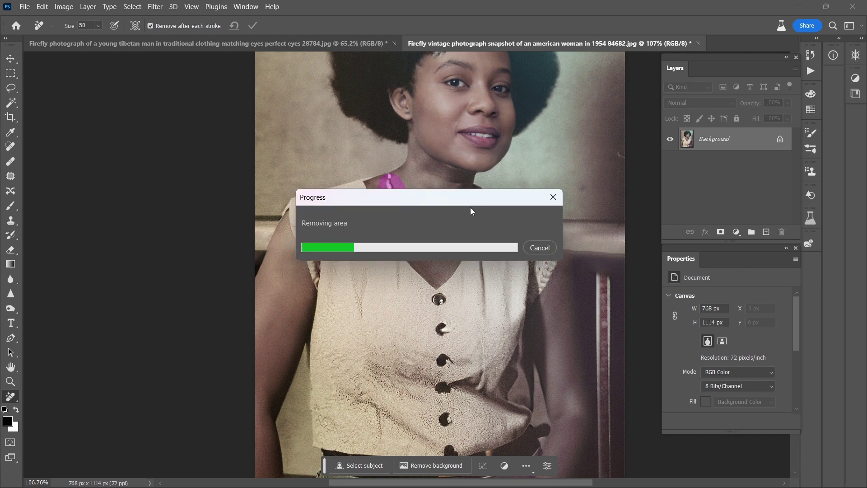
left_click_drag(470, 211, 463, 220)
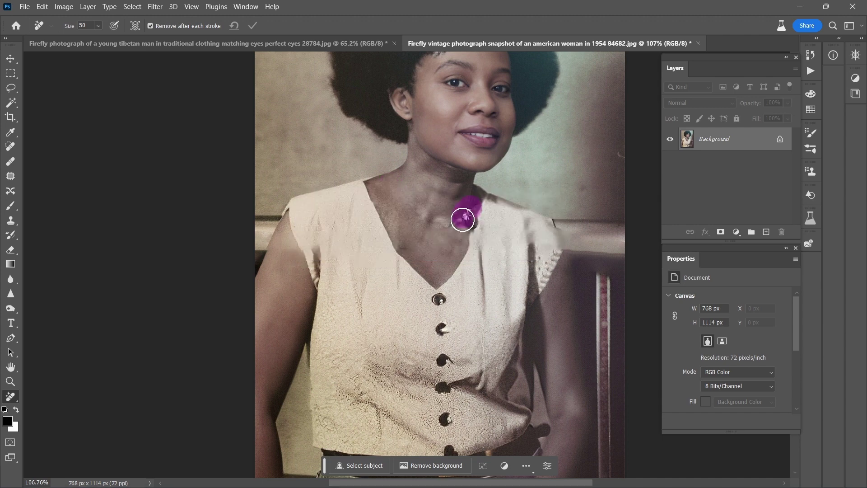
left_click_drag(462, 220, 460, 220)
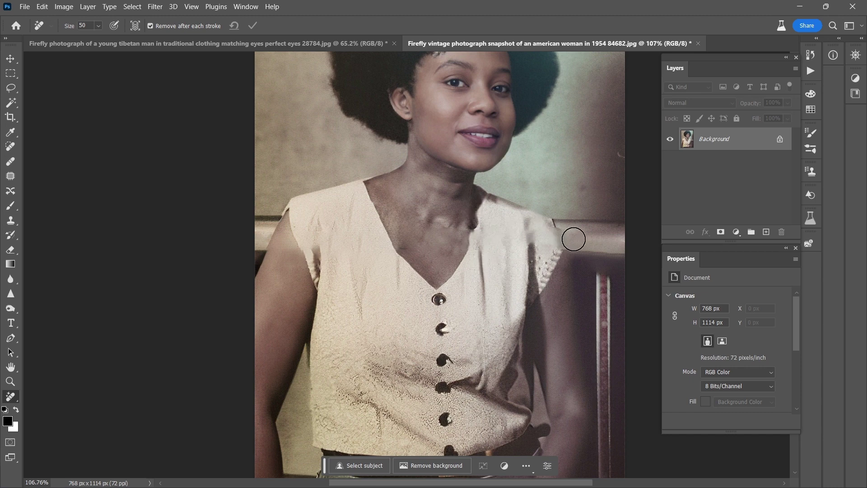
Step: Try to remove the whitish damaged patch along the hairline above the forehead using the Remove Tool at size 25
scroll(465, 251, "down", 3)
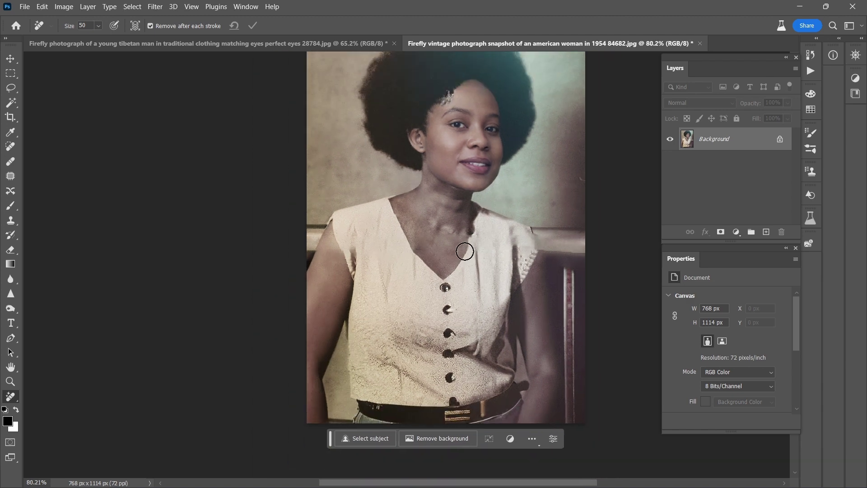
scroll(469, 238, "down", 1)
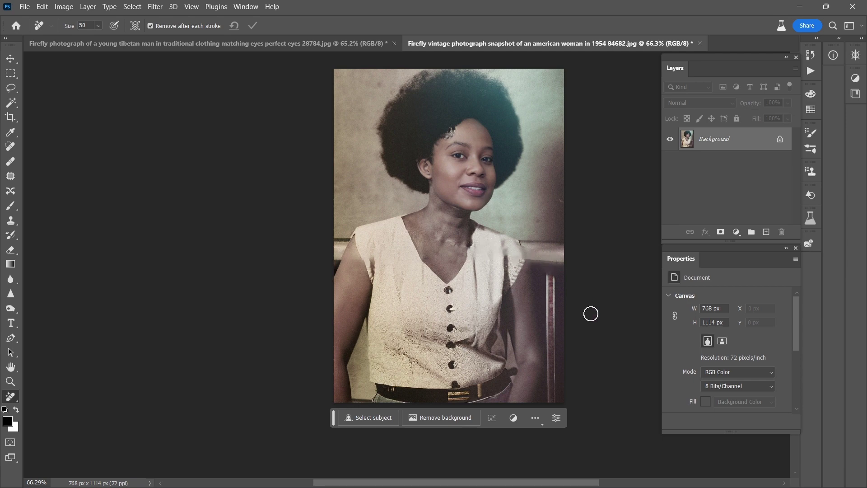
scroll(484, 159, "up", 4)
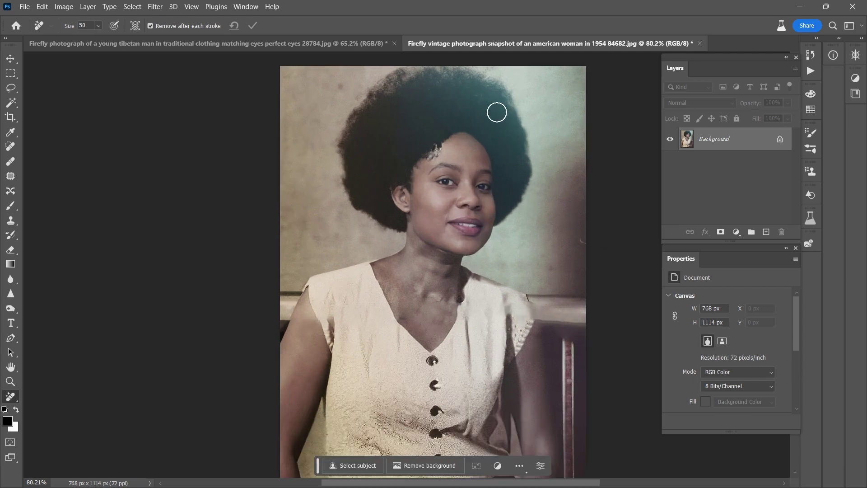
scroll(475, 149, "up", 3)
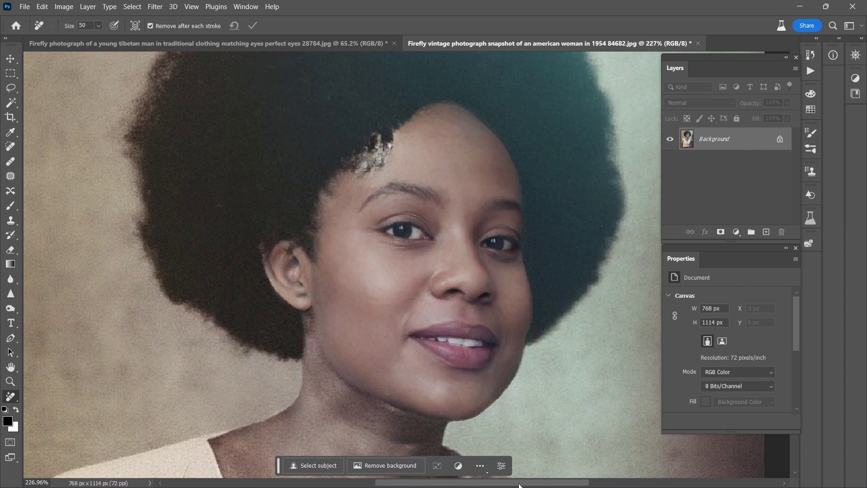
scroll(481, 165, "right", 5)
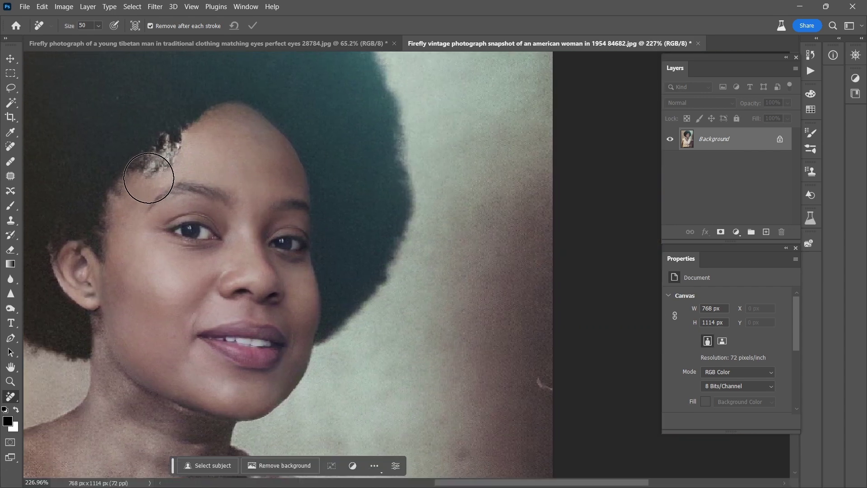
scroll(135, 175, "up", 3)
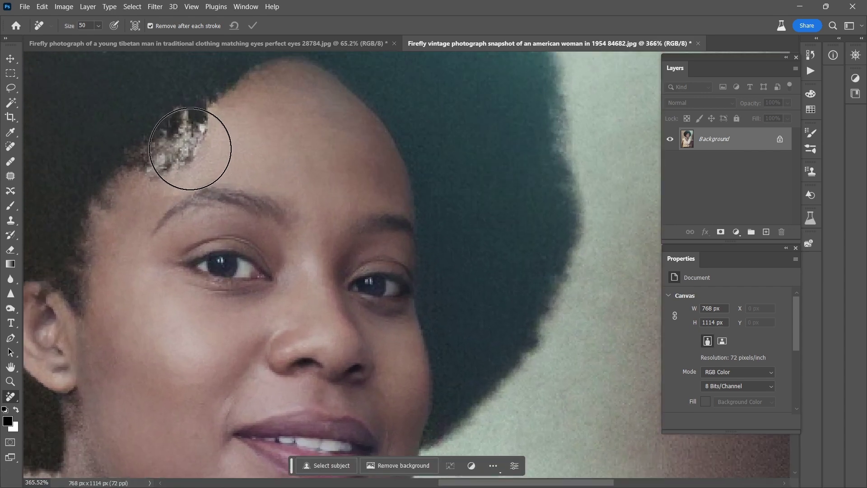
key("bracketleft")
key("bracketleft")
key("bracketleft")
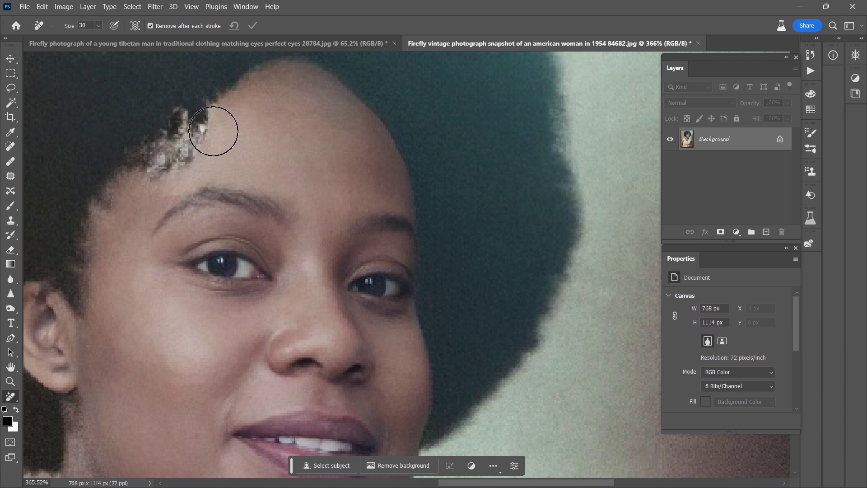
left_click_drag(211, 128, 135, 169)
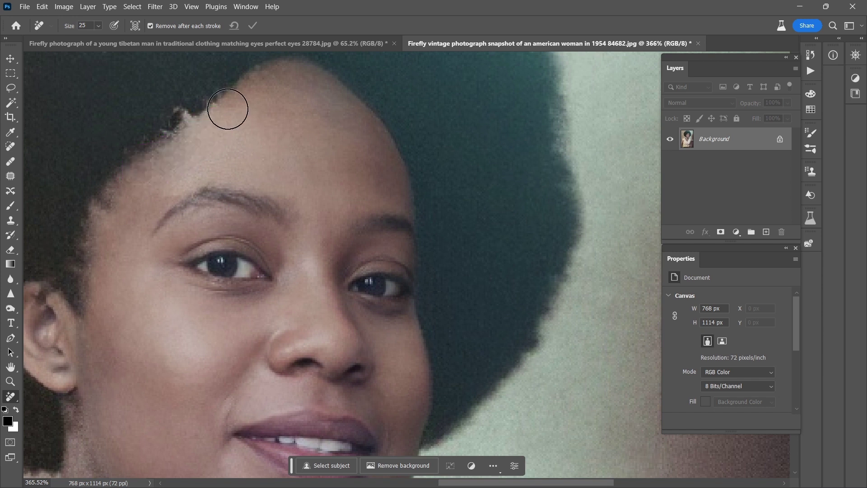
key("ctrl+0")
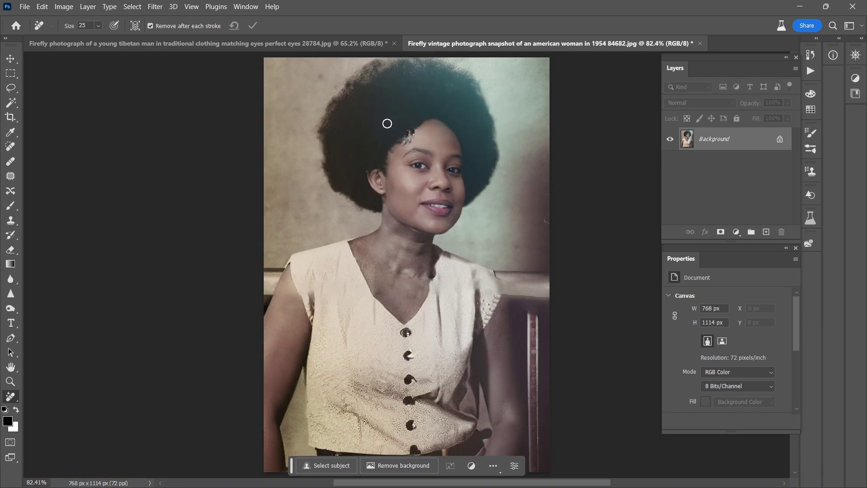
scroll(395, 130, "up", 5)
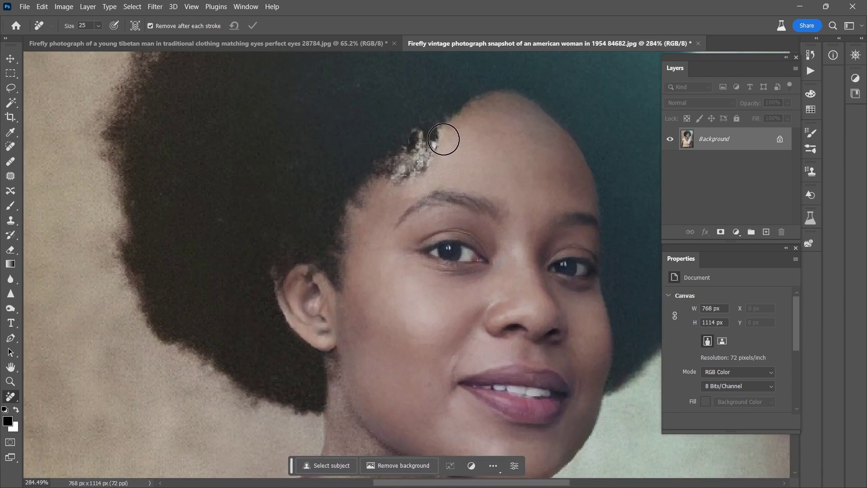
Step: Paint out the whitish damaged patch along the hairline above the forehead with the Remove Tool at size 25
left_click_drag(442, 141, 389, 176)
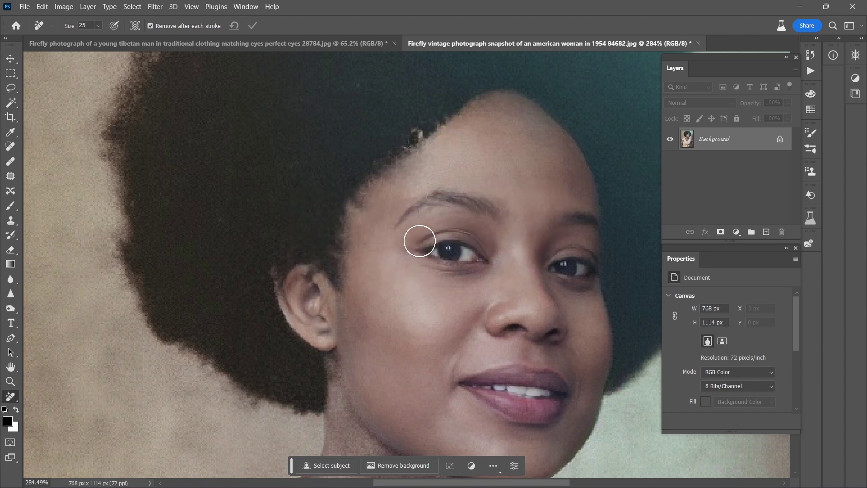
key("ctrl+0")
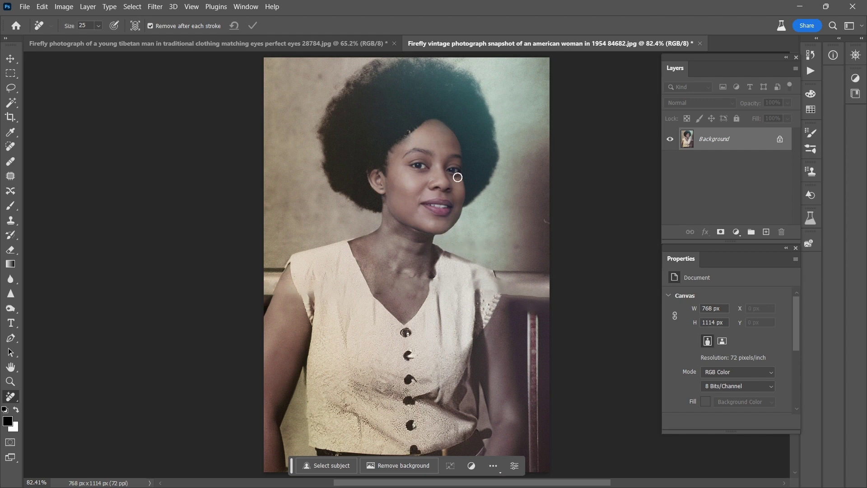
Step: Open Neural Filters for the portrait and enable the Photo Restoration filter
scroll(382, 152, "up", 5)
scroll(511, 184, "up", 2)
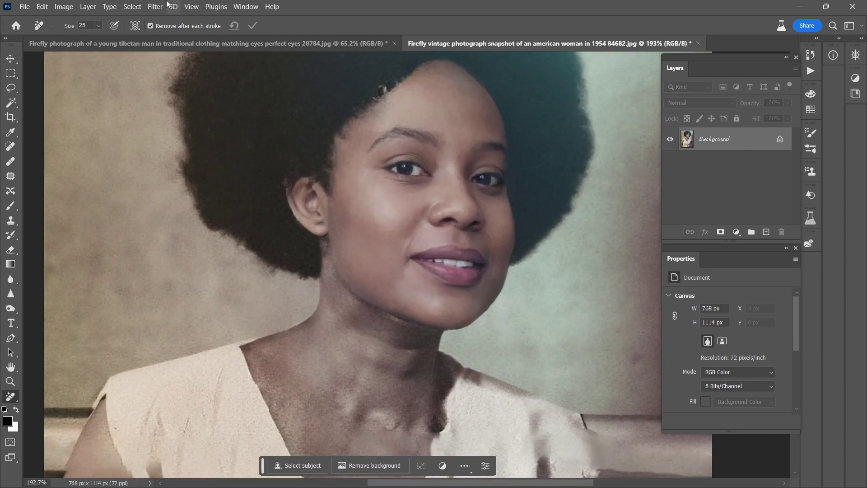
left_click(155, 6)
left_click(177, 50)
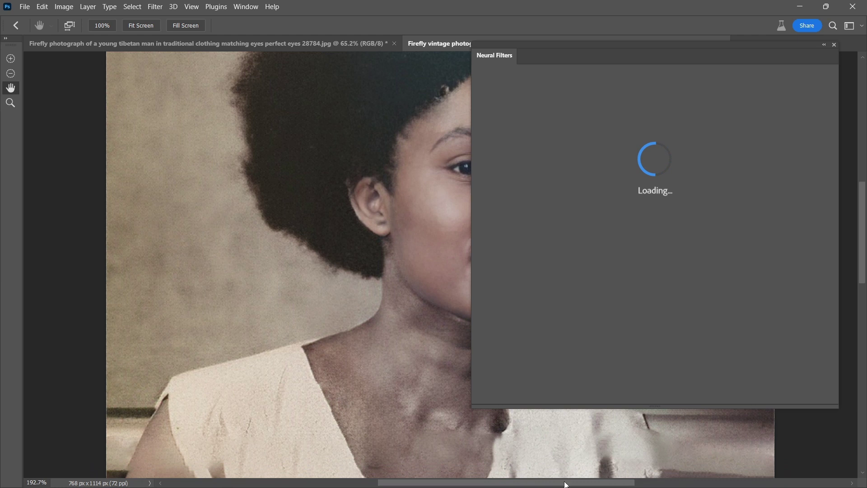
scroll(561, 475, "right", 5)
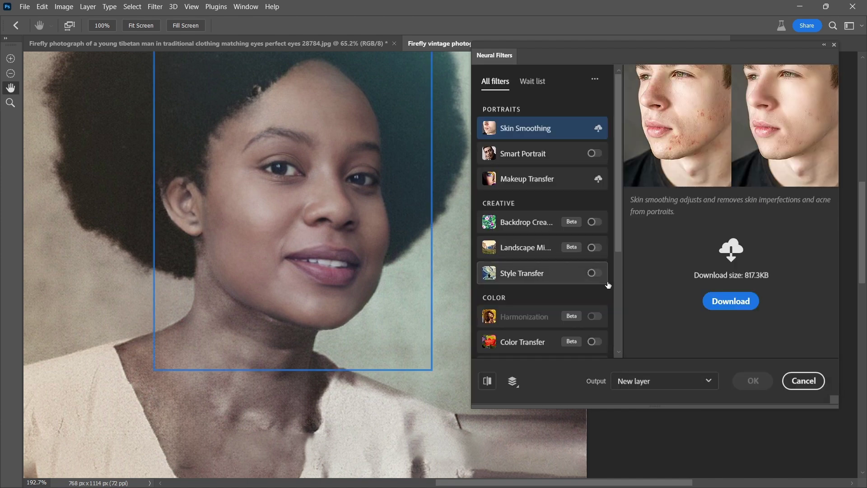
scroll(616, 281, "down", 3)
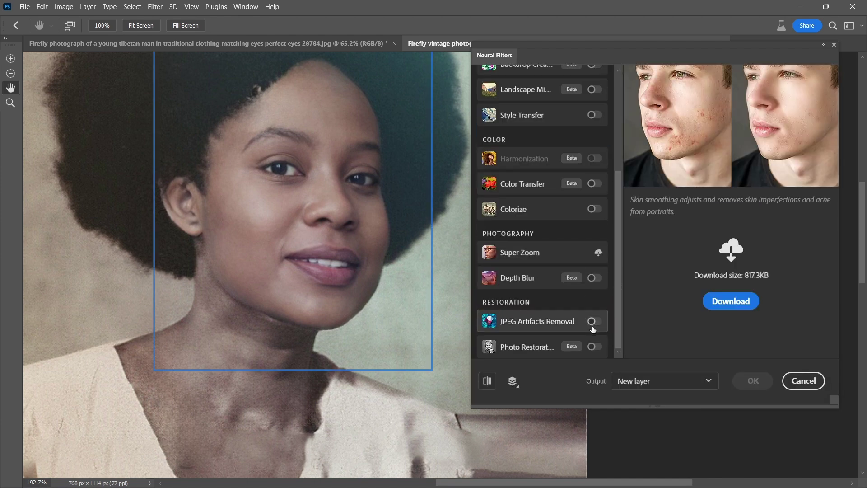
left_click(594, 347)
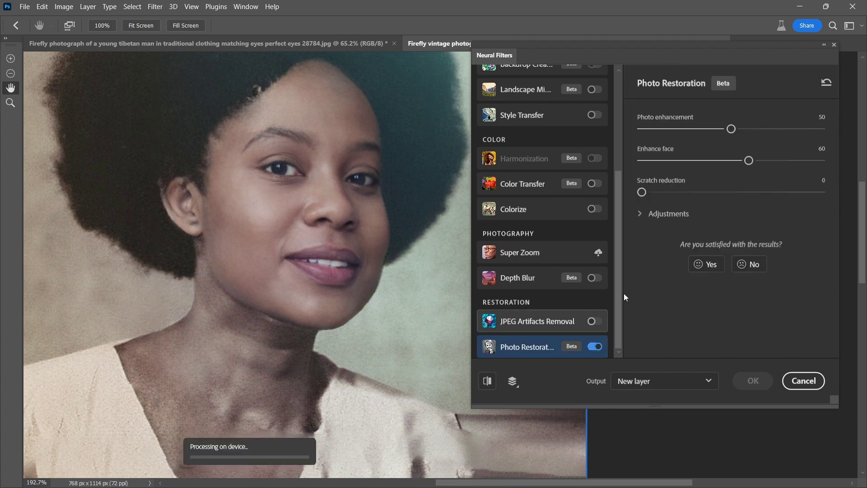
Step: Set Photo enhancement to 27 and Enhance face to 20, and output the restoration to a new layer
left_click(689, 130)
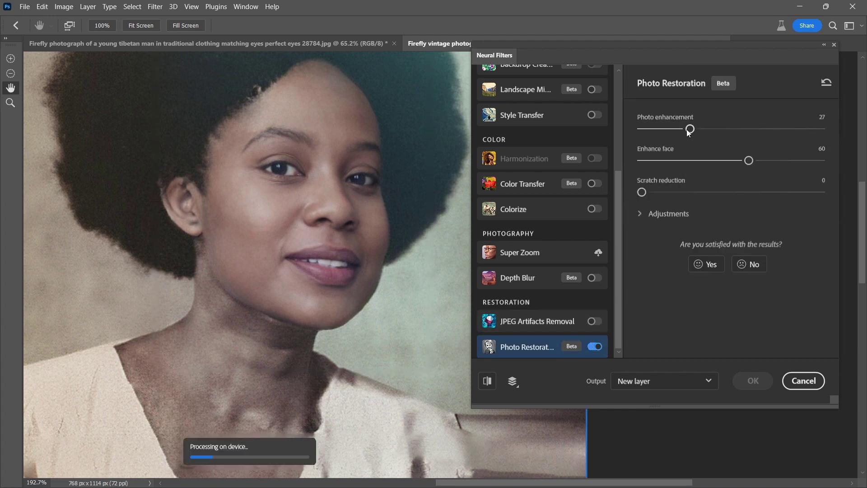
left_click(677, 161)
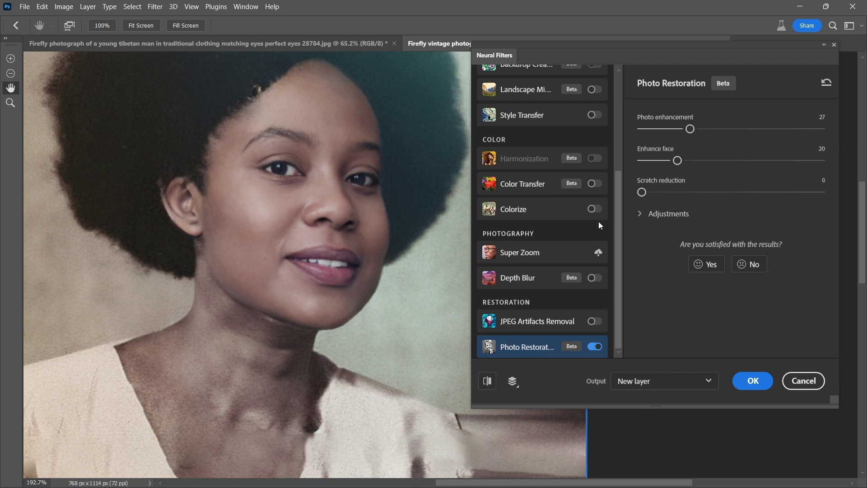
key("ctrl+0")
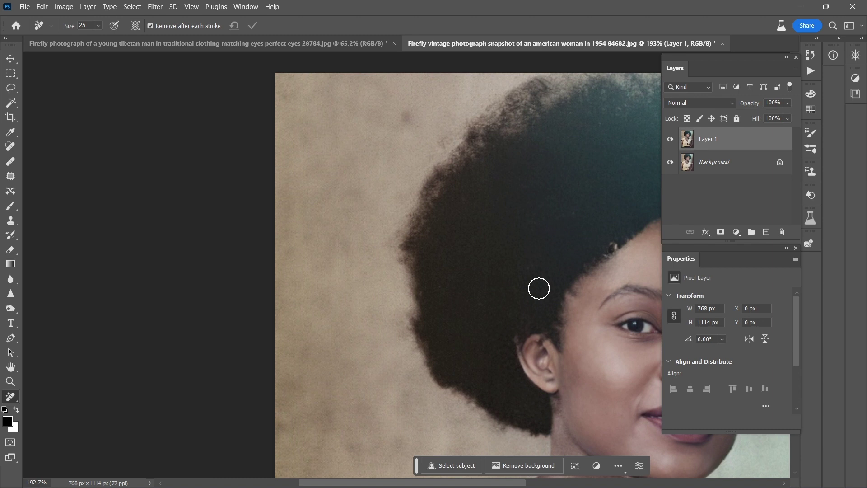
key("ctrl+0")
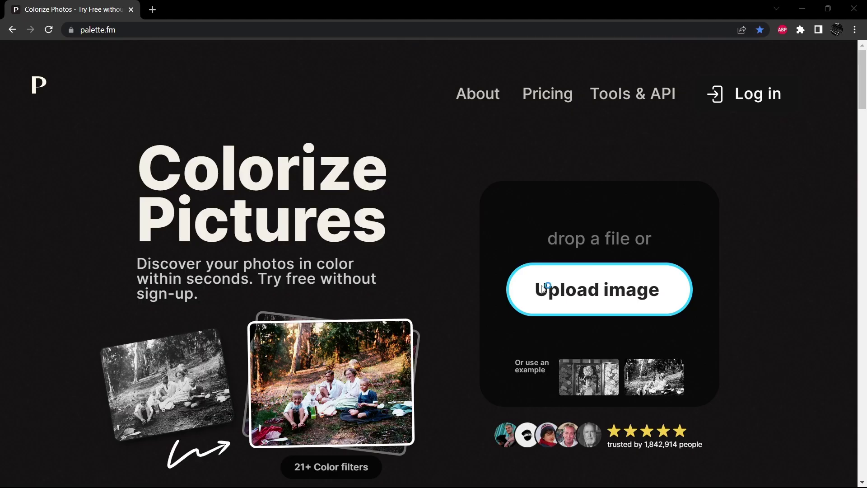
Step: Switch to palette.fm in the browser, upload the restored portrait and colorize it with the Base Palette filter
left_click(543, 289)
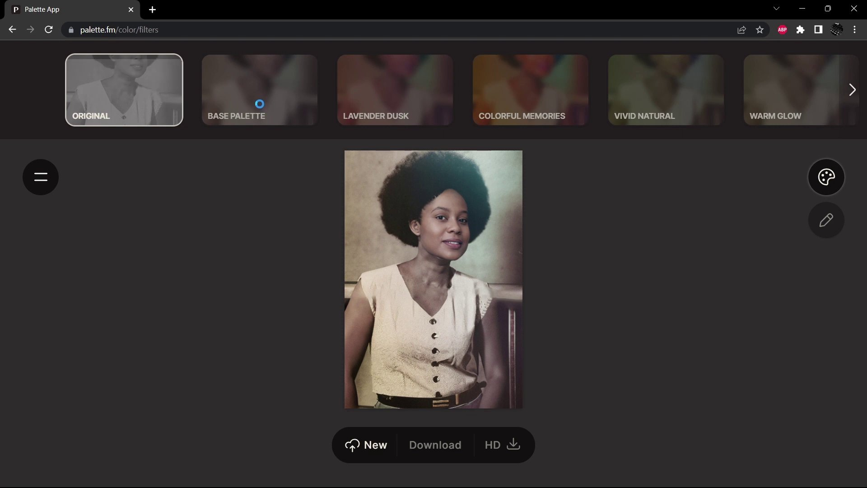
left_click(284, 103)
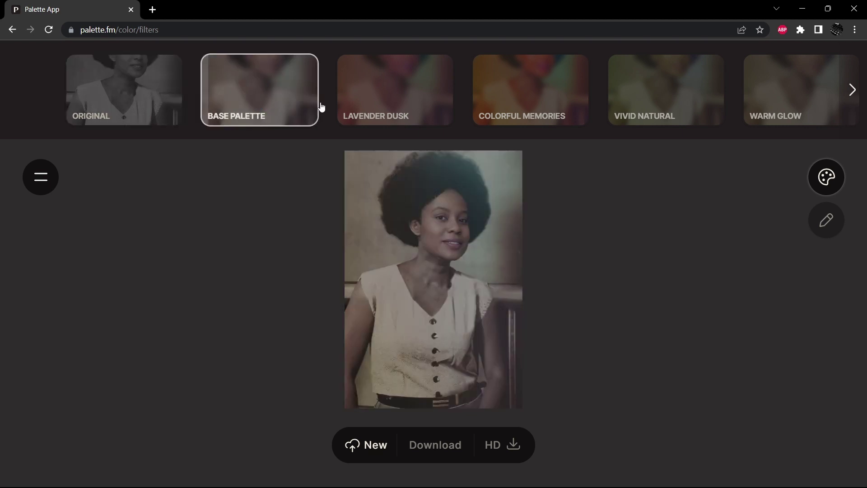
left_click(676, 92)
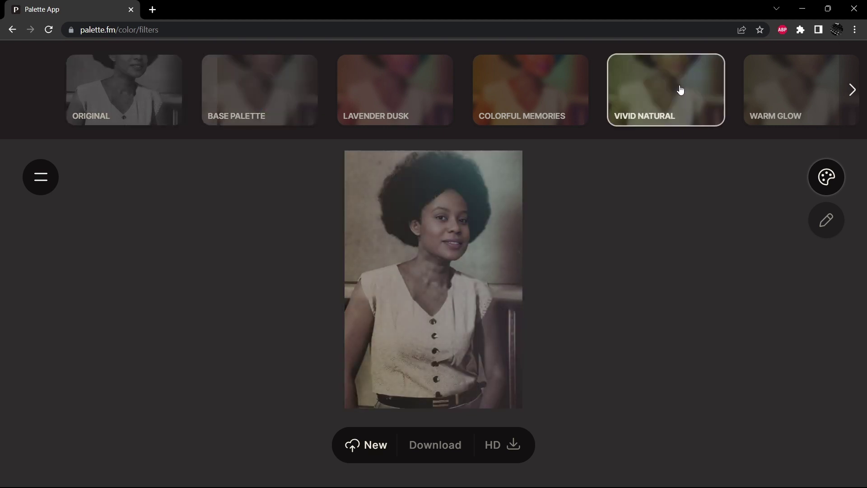
left_click(766, 93)
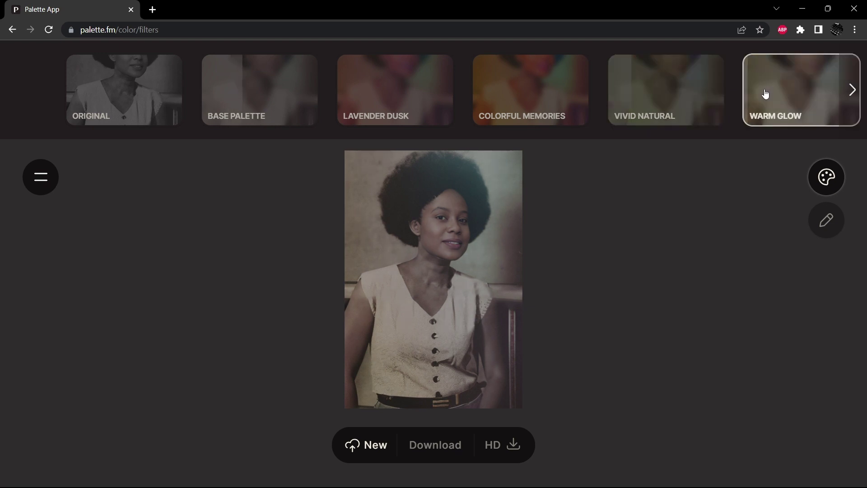
left_click(305, 101)
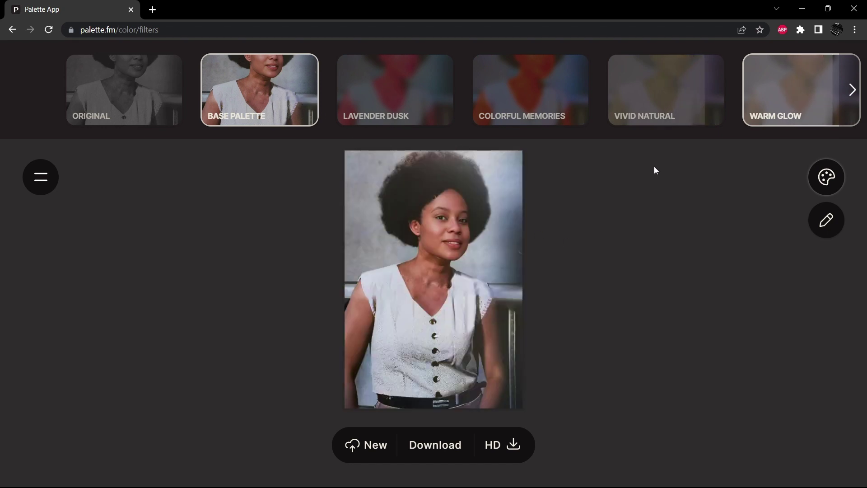
Step: Compare the Vivid Natural and Warm Glow color filters with the original portrait
left_click(675, 97)
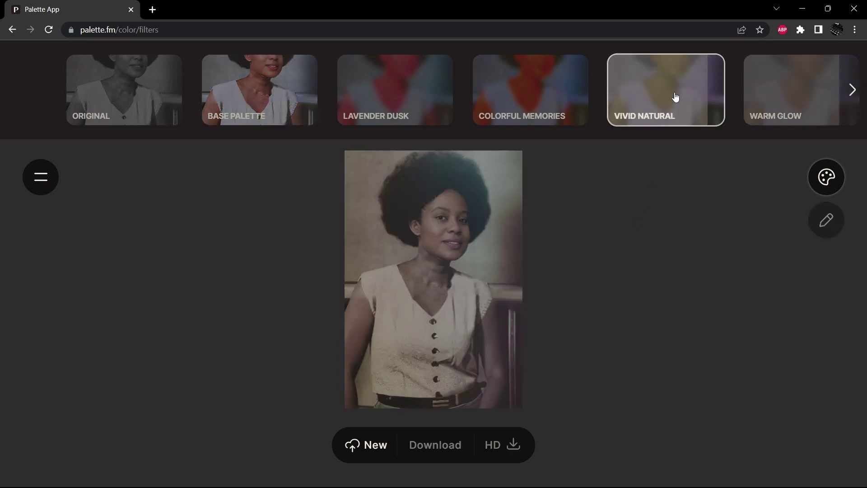
left_click(773, 106)
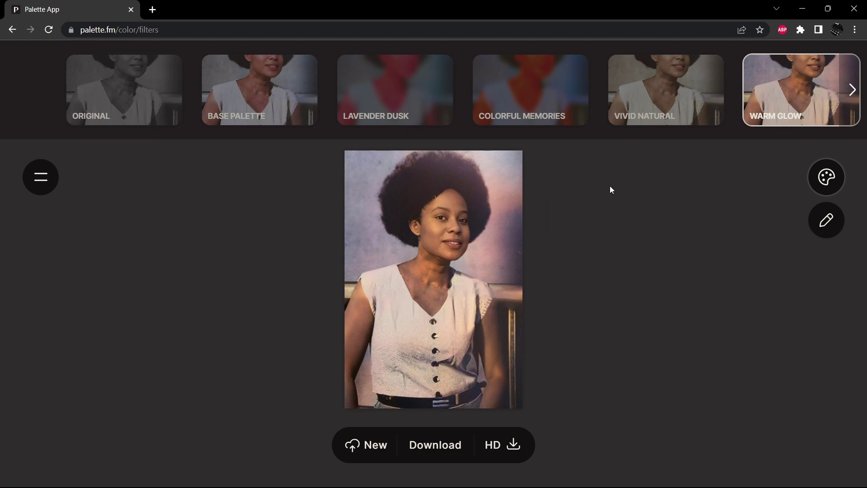
left_click(653, 102)
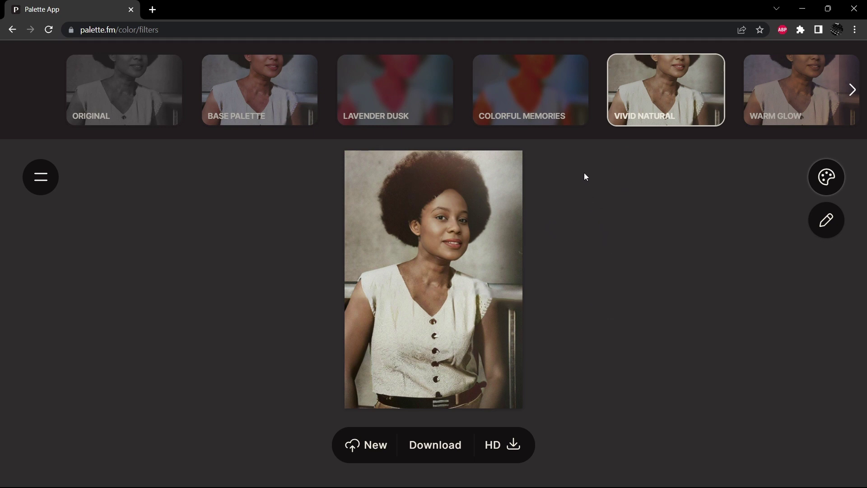
left_click(91, 85)
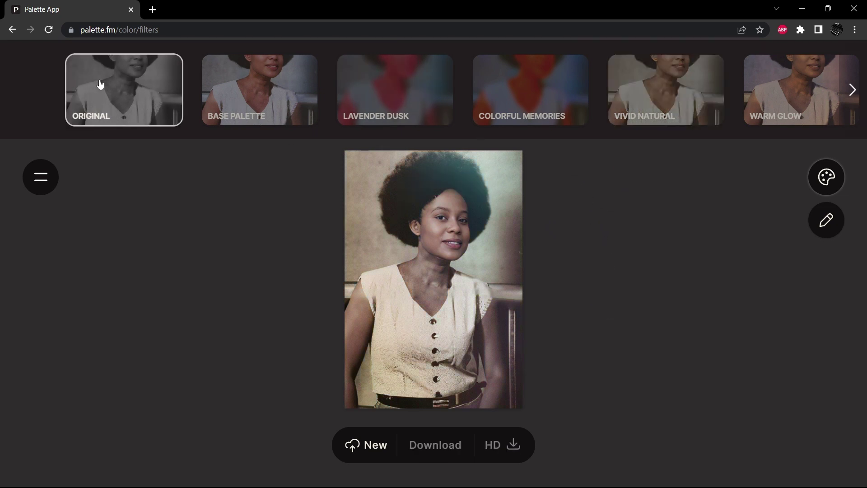
left_click(613, 89)
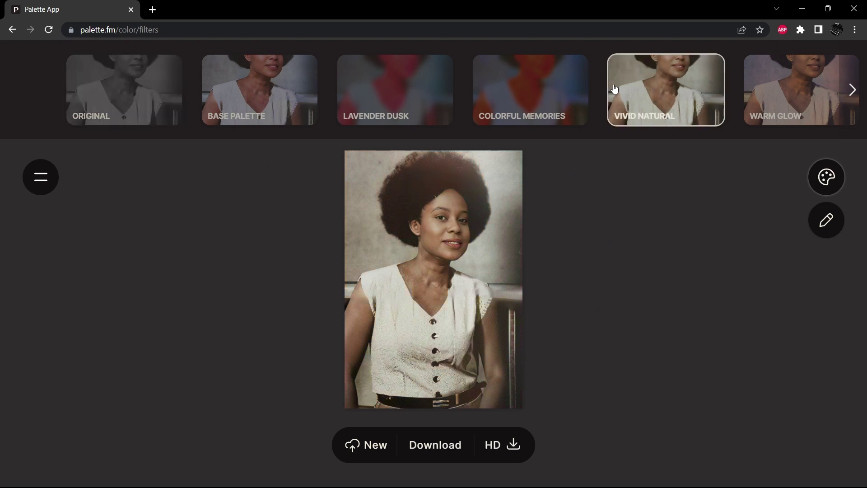
Step: Choose the Base Palette filter, download the free 415 x 602 version and open the downloaded PNG in Photoshop
left_click(262, 107)
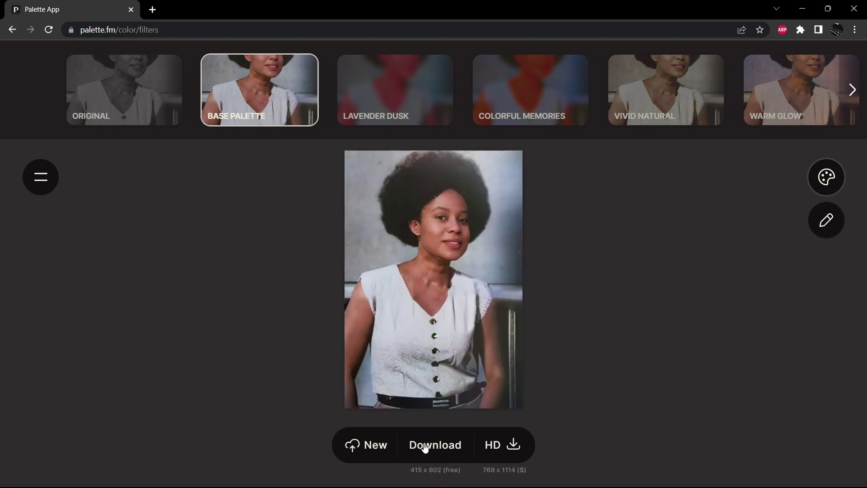
left_click(425, 446)
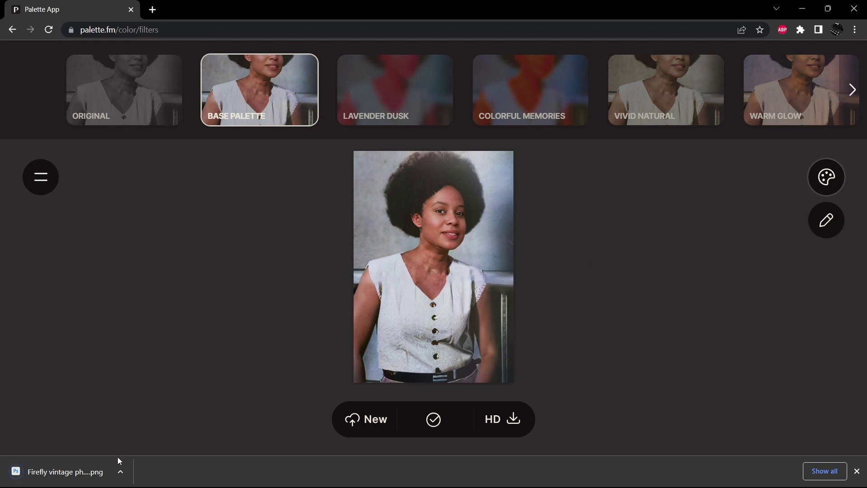
left_click(77, 472)
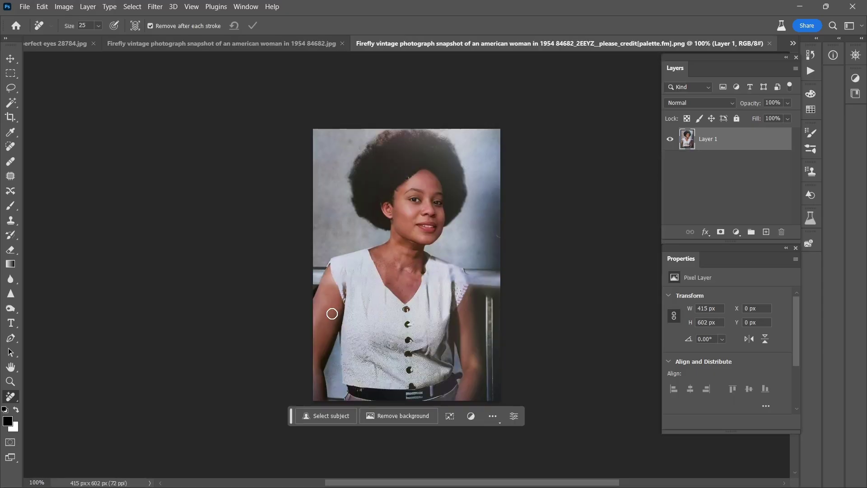
Step: Copy the entire colorized image and paste it onto a new layer above the restored layer in the 768 x 1114 px portrait
scroll(367, 313, "up", 5)
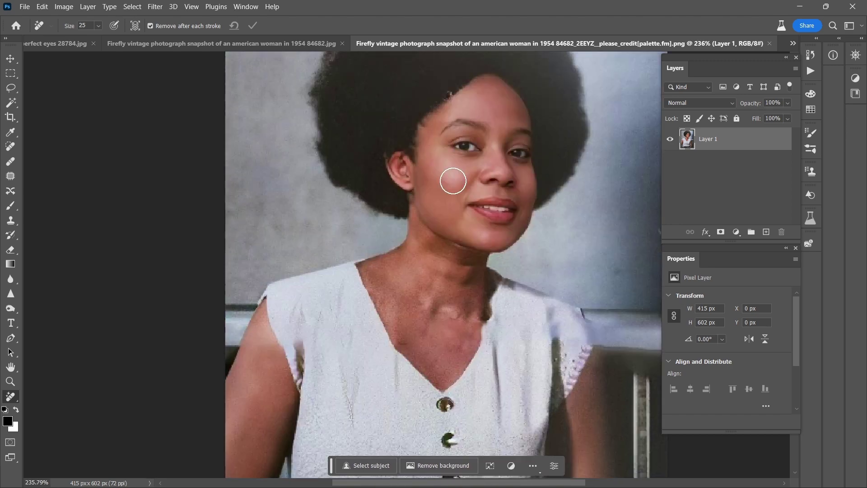
scroll(478, 170, "up", 8)
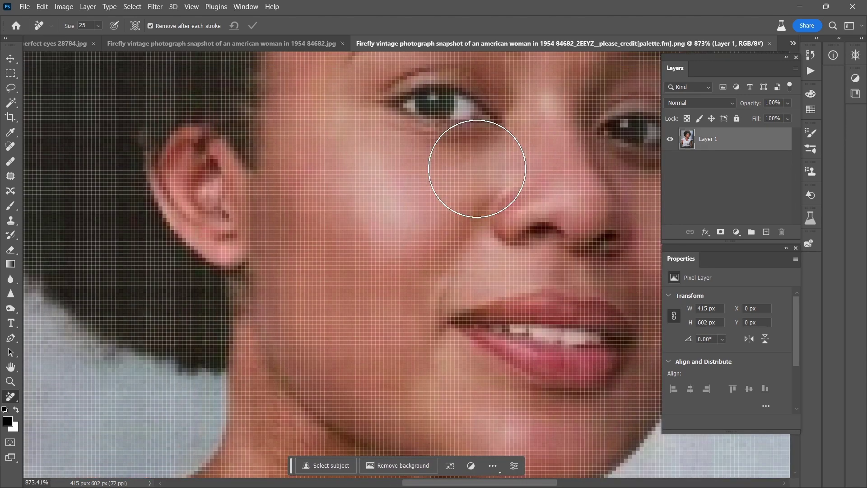
scroll(478, 170, "down", 3)
scroll(476, 167, "down", 8)
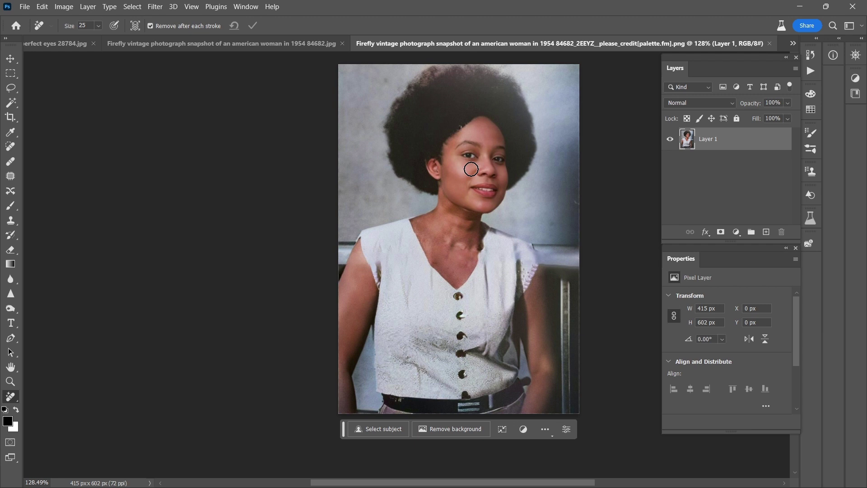
key("ctrl+a")
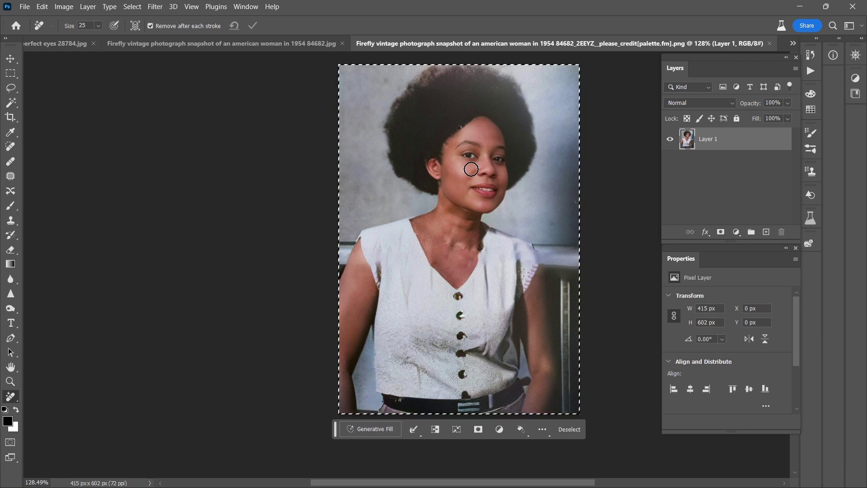
left_click(282, 44)
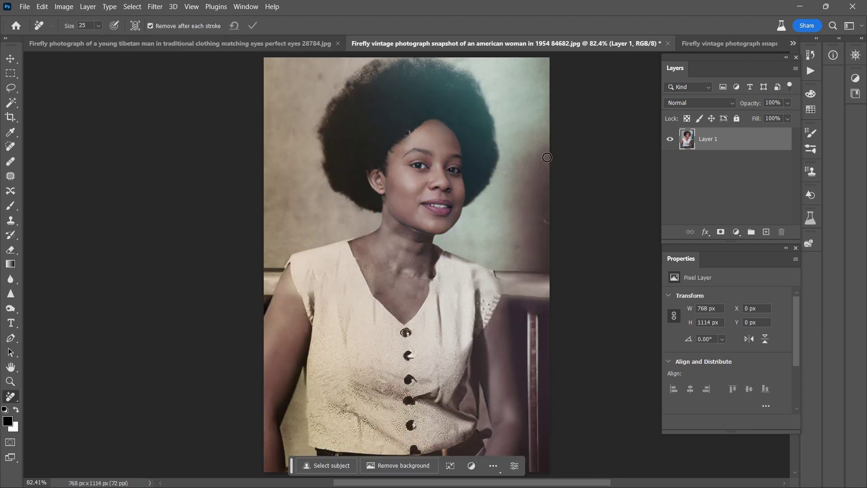
left_click(766, 232)
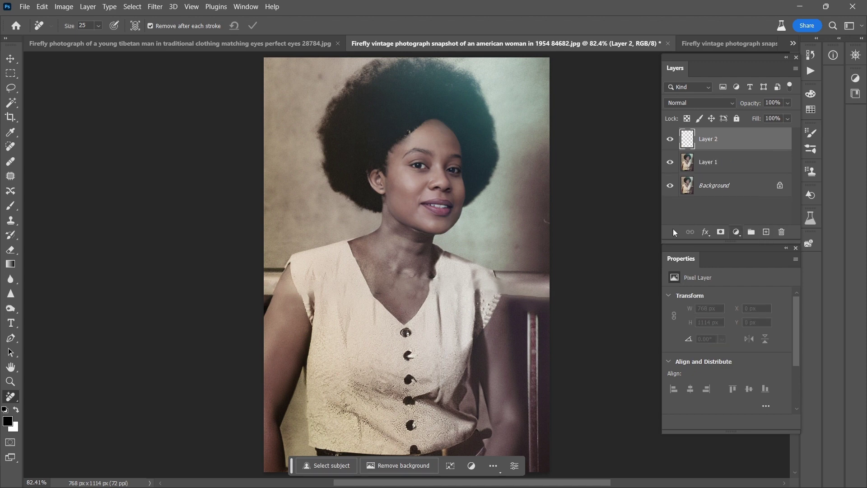
key("ctrl+v")
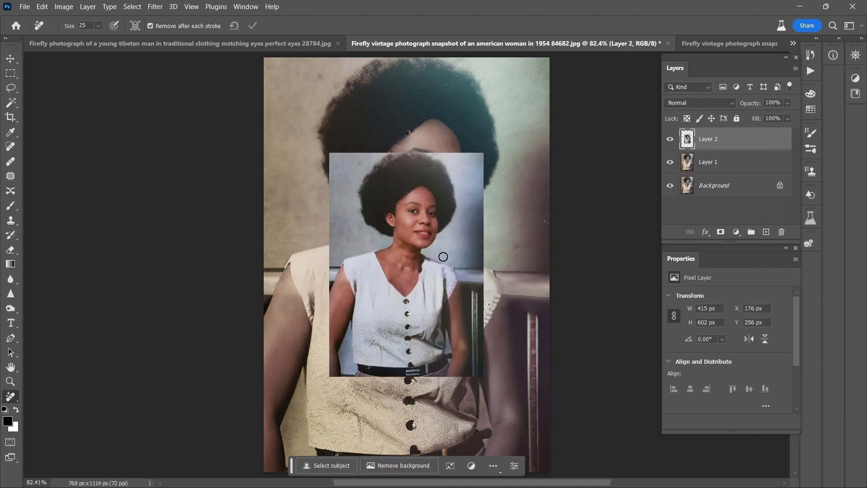
Step: Move the pasted colorized layer to the canvas's upper-left corner and scale it proportionally to fill the 768 x 1114 px portrait
left_click(10, 59)
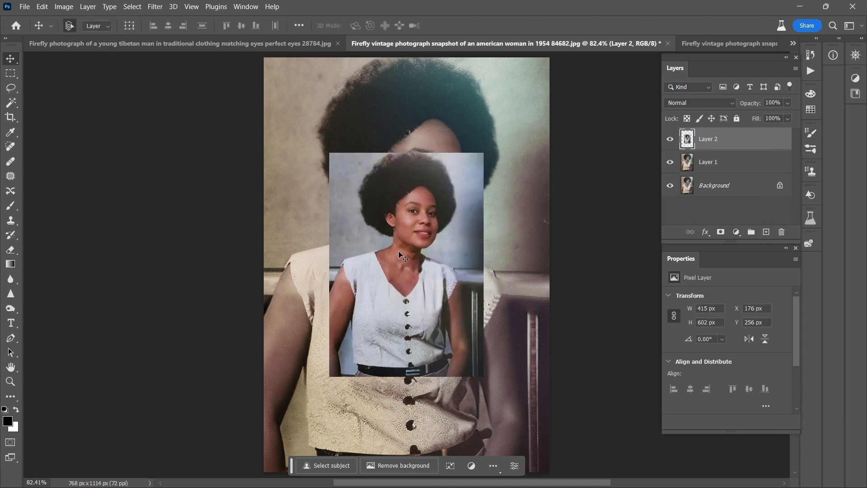
left_click_drag(398, 251, 334, 158)
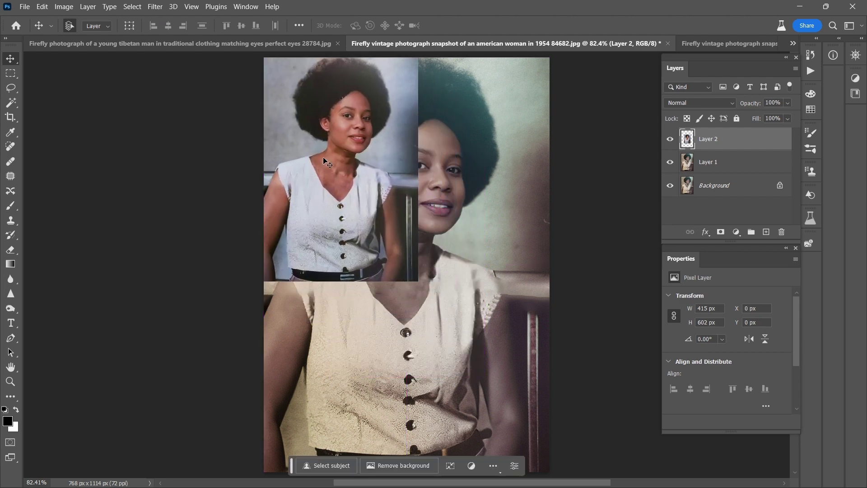
key("ctrl+t")
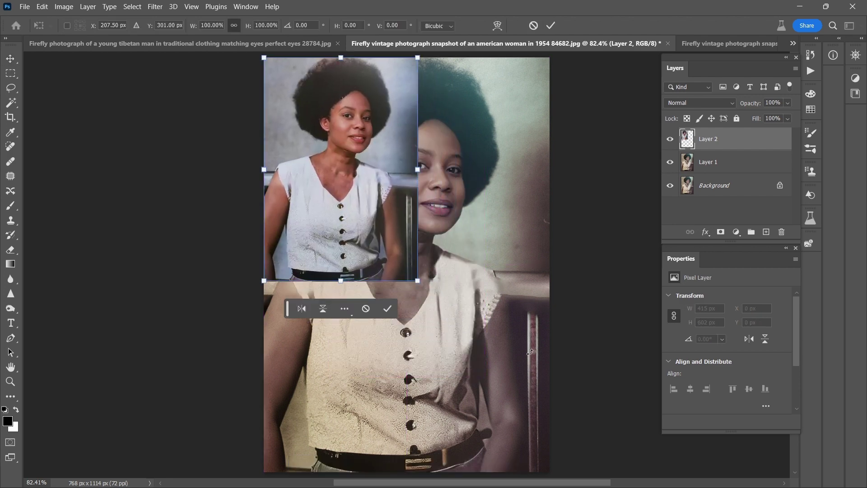
scroll(550, 379, "down", 2)
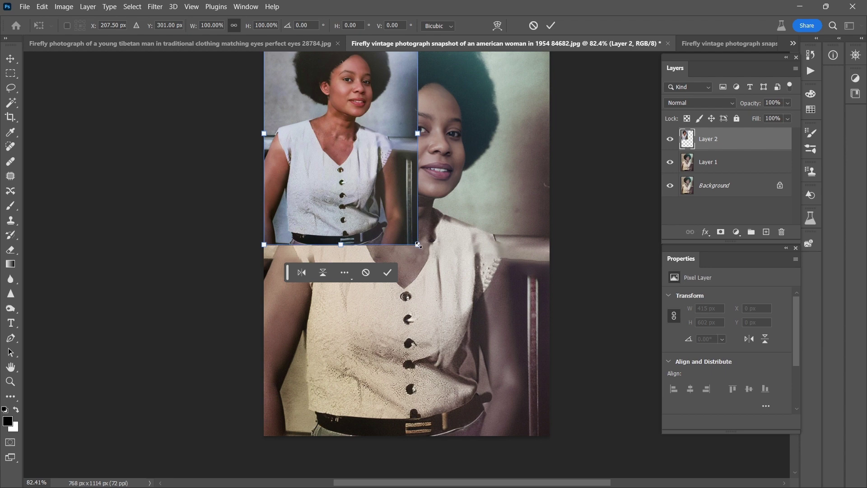
left_click_drag(419, 247, 489, 359)
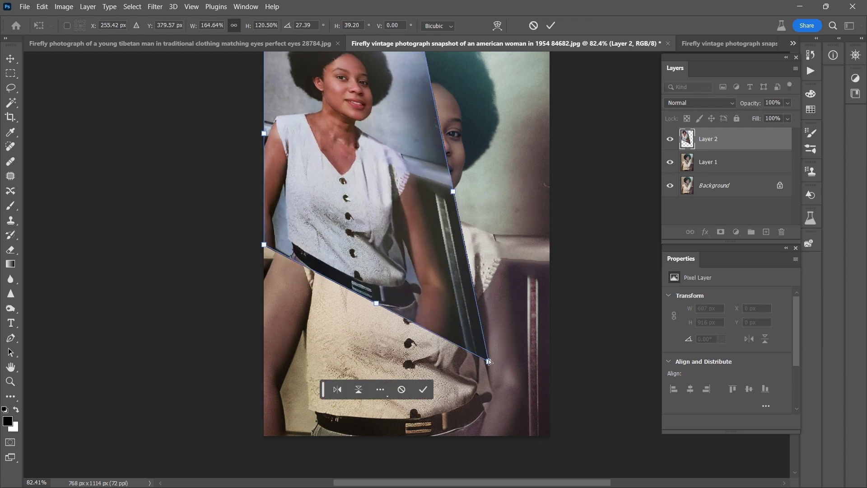
key("ctrl+z")
left_click_drag(418, 244, 550, 436)
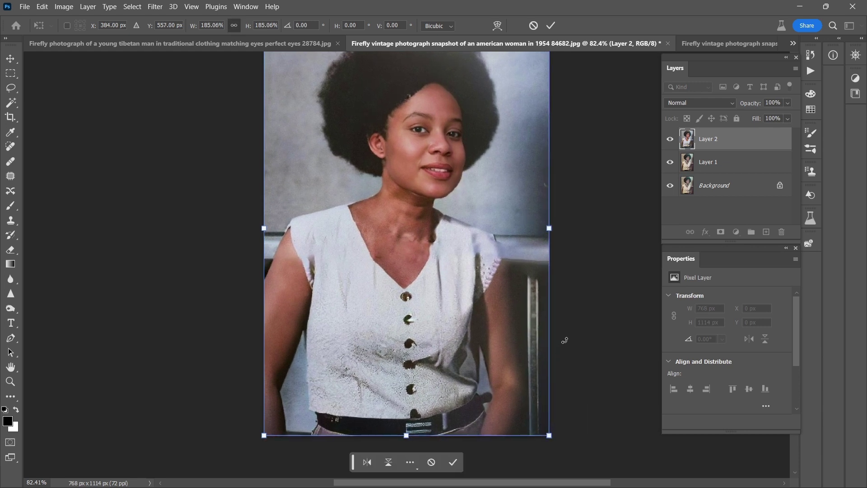
Step: Compare the portrait with the colorized layer shown and hidden, both overall and close up on the face
left_click(671, 140)
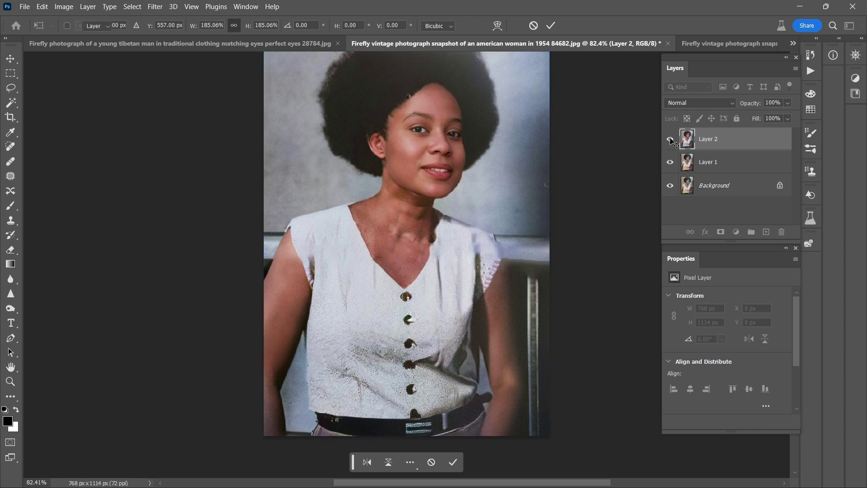
left_click(671, 140)
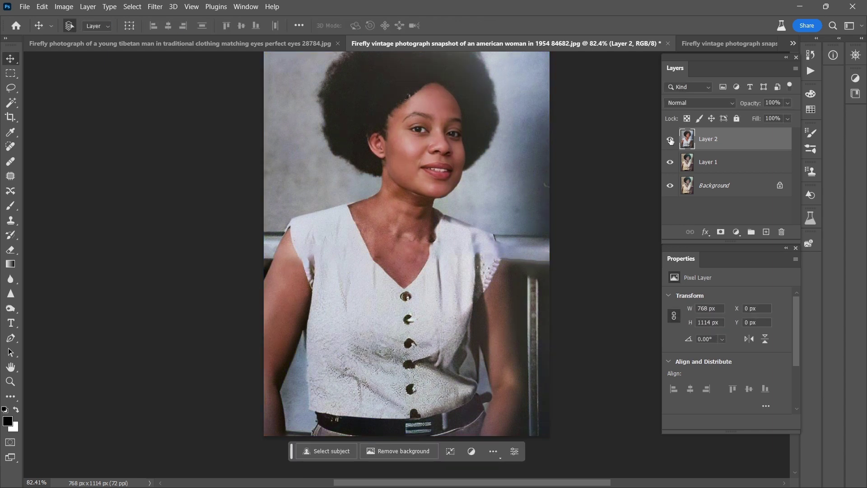
left_click(671, 141)
left_click(671, 140)
scroll(419, 119, "up", 1)
scroll(420, 116, "up", 15)
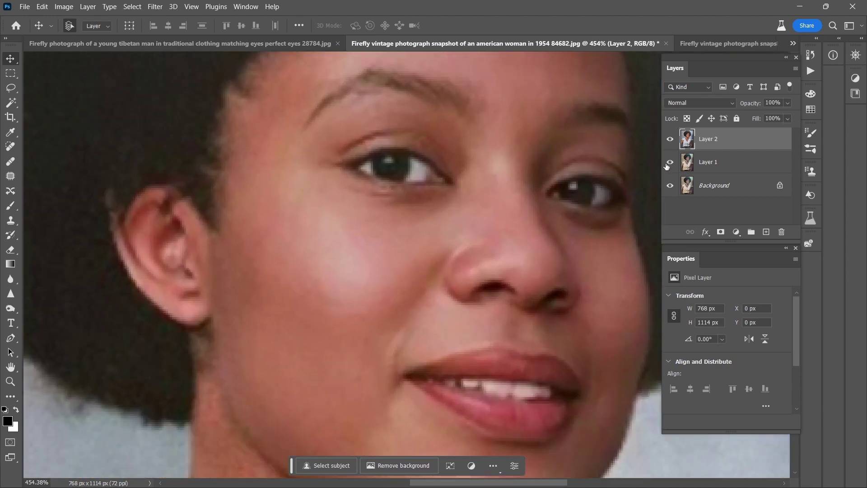
left_click(670, 141)
left_click(672, 141)
left_click(671, 141)
left_click(671, 140)
Step: Set the colorized layer's blend mode to Color and compare the face's detail with that layer shown and hidden
left_click(714, 106)
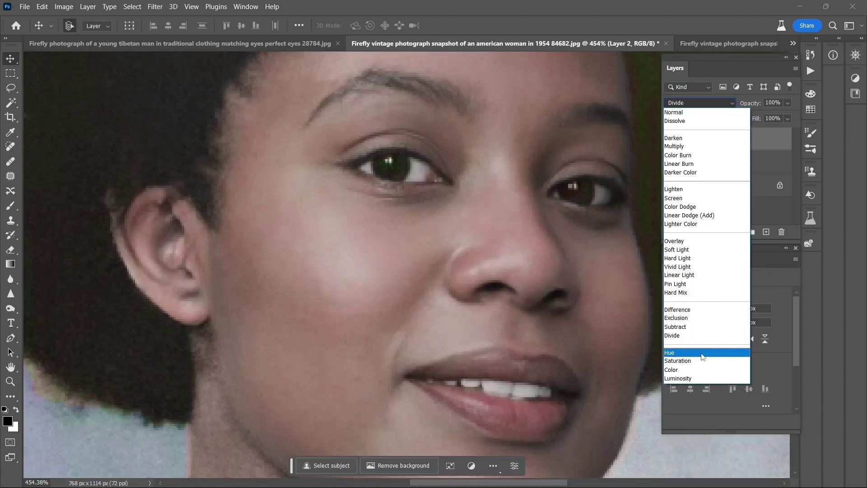
left_click(705, 371)
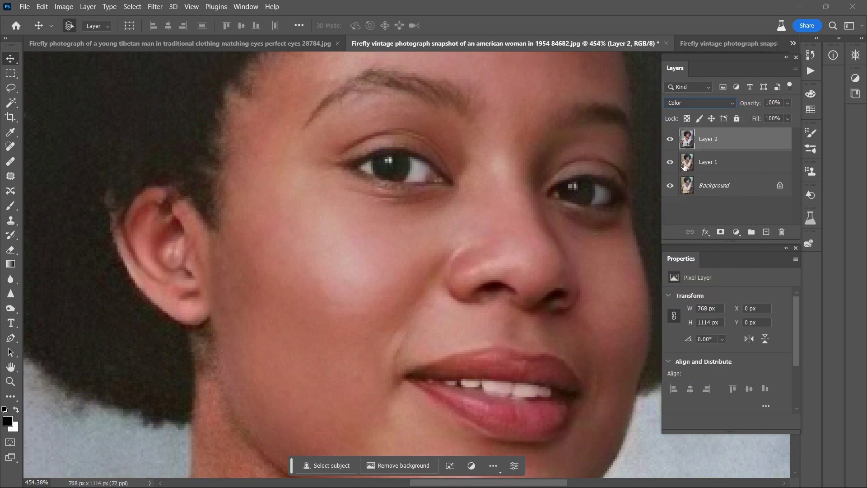
left_click(671, 142)
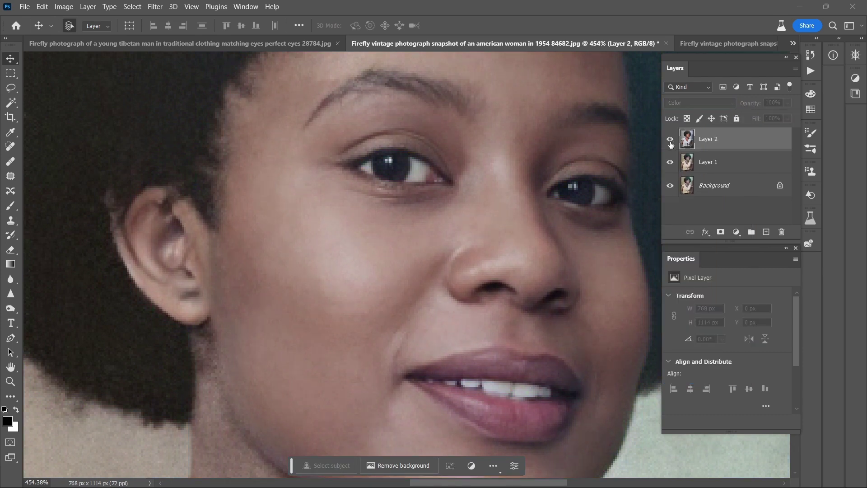
left_click(670, 144)
left_click(671, 144)
left_click(670, 144)
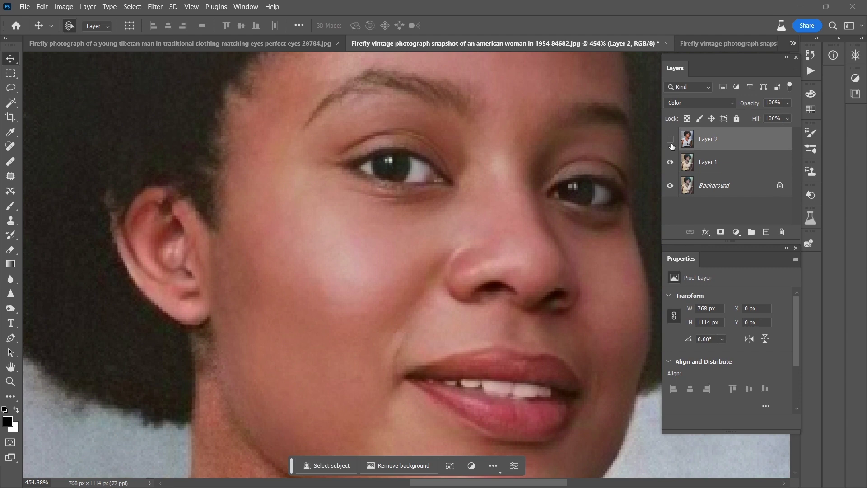
left_click(671, 146)
left_click(672, 146)
left_click(672, 145)
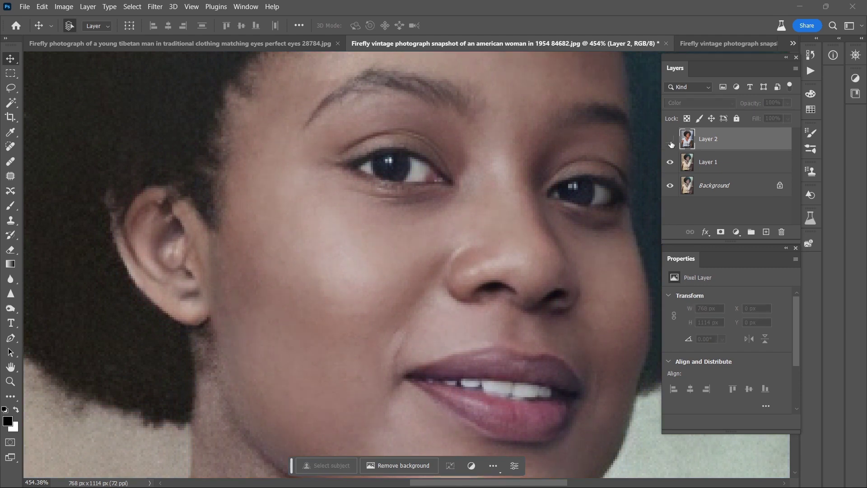
left_click(672, 144)
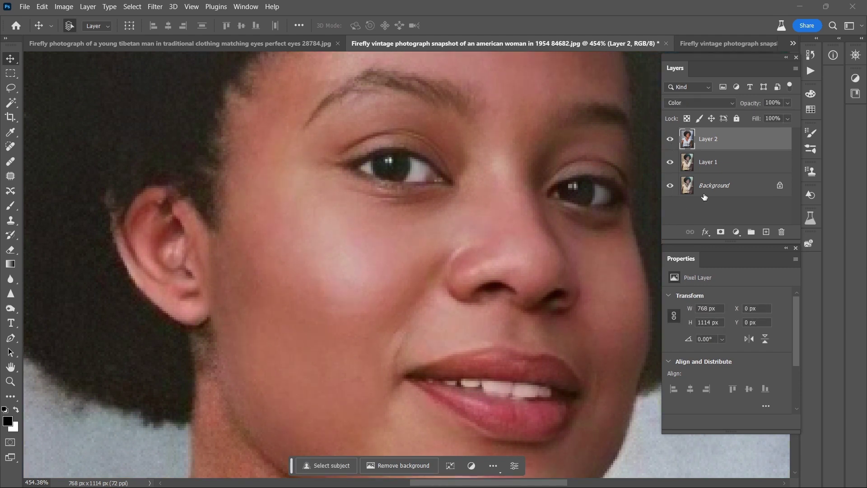
Step: Fit the whole portrait in the window and move the contextual task bar clear of the image
key("ctrl+0")
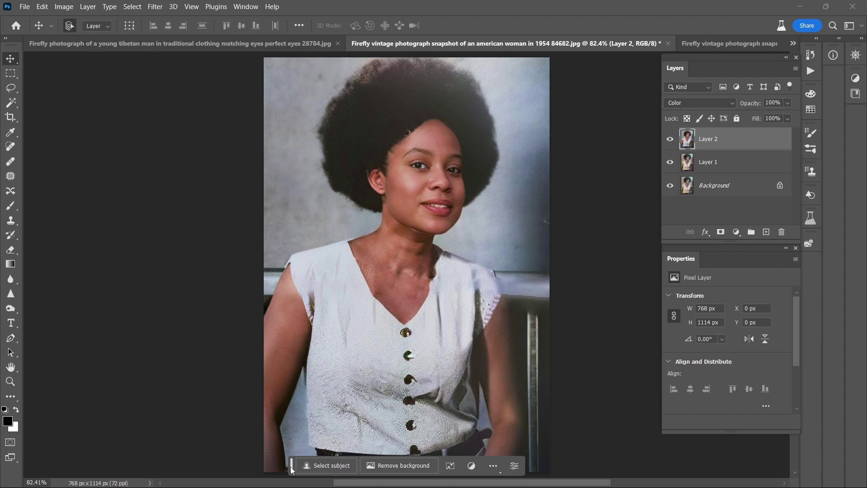
left_click_drag(291, 465, 573, 402)
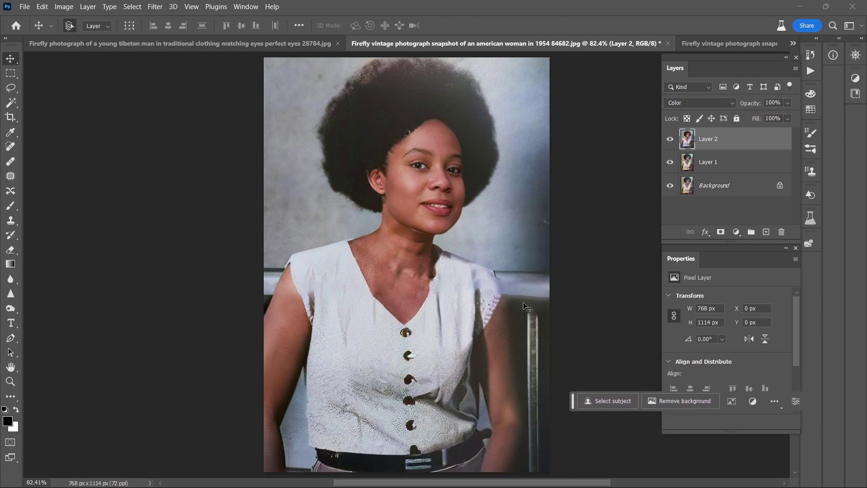